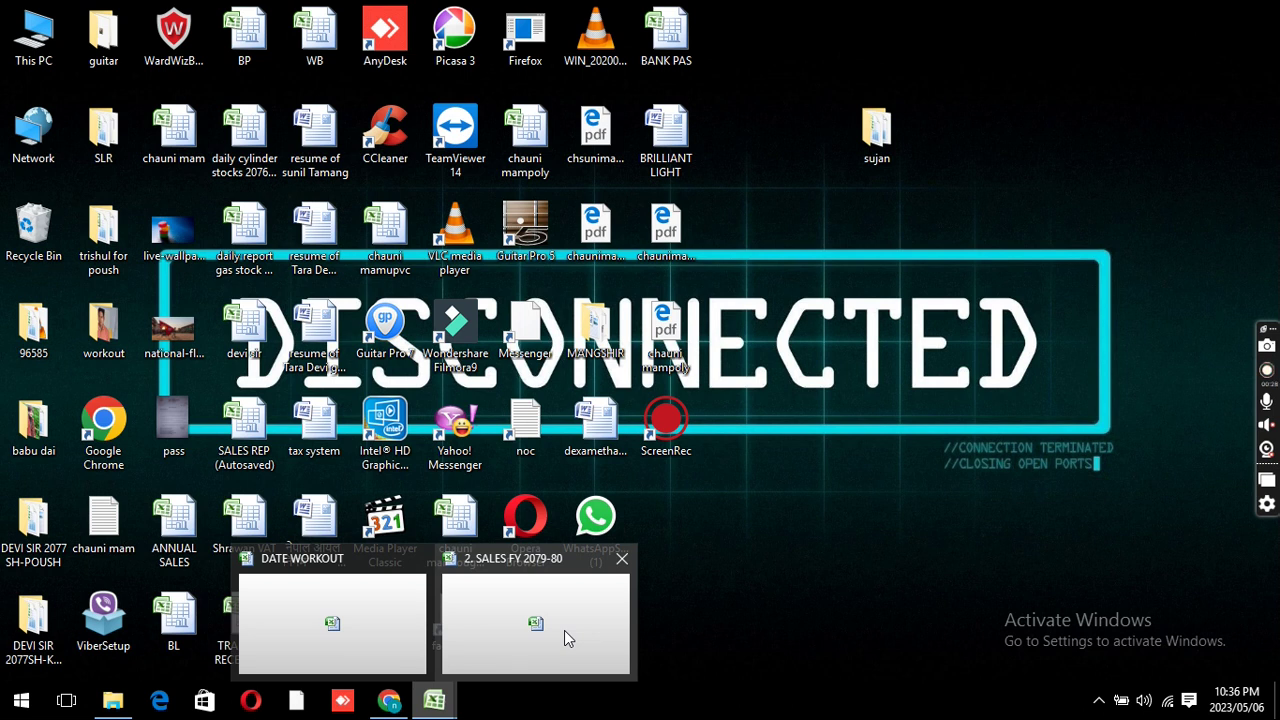
# Step: Open the '2. SALES FY 2079-80' workbook from its Excel taskbar thumbnail
pyautogui.click(564, 630)
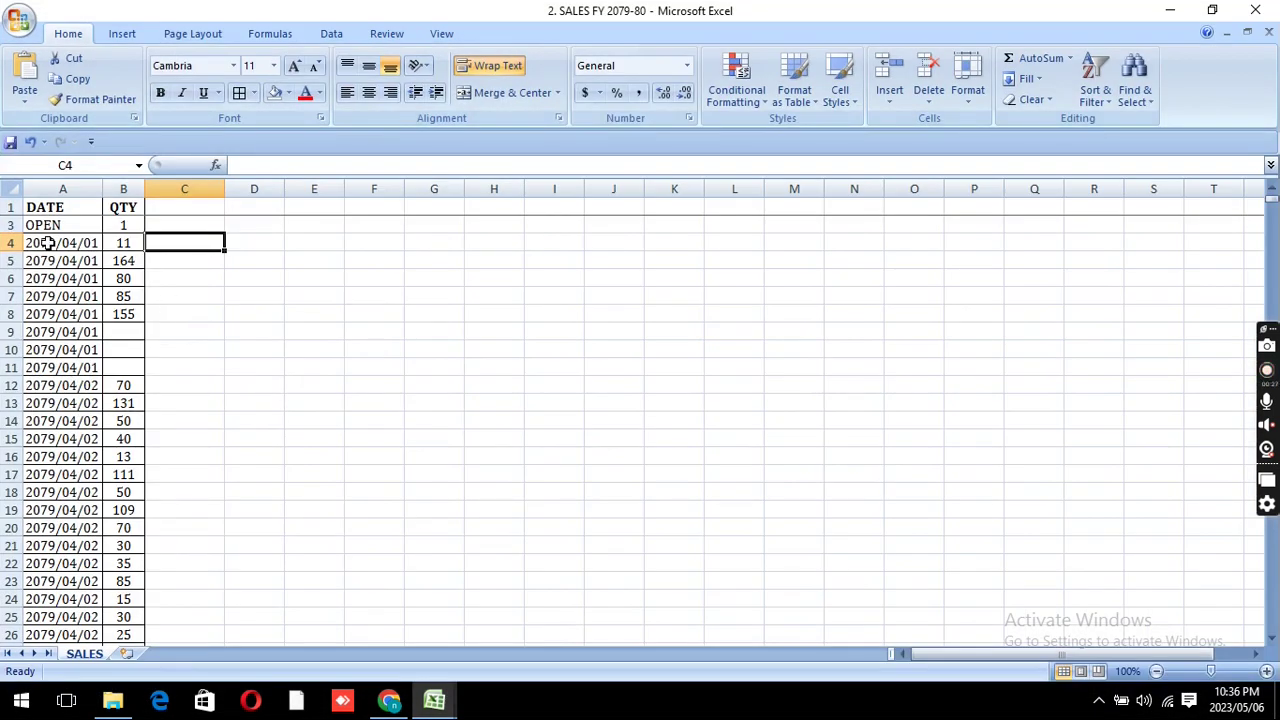
# Step: Inspect the number formats of the QTY and BS date cells in row 4
pyautogui.click(48, 243)
pyautogui.click(123, 243)
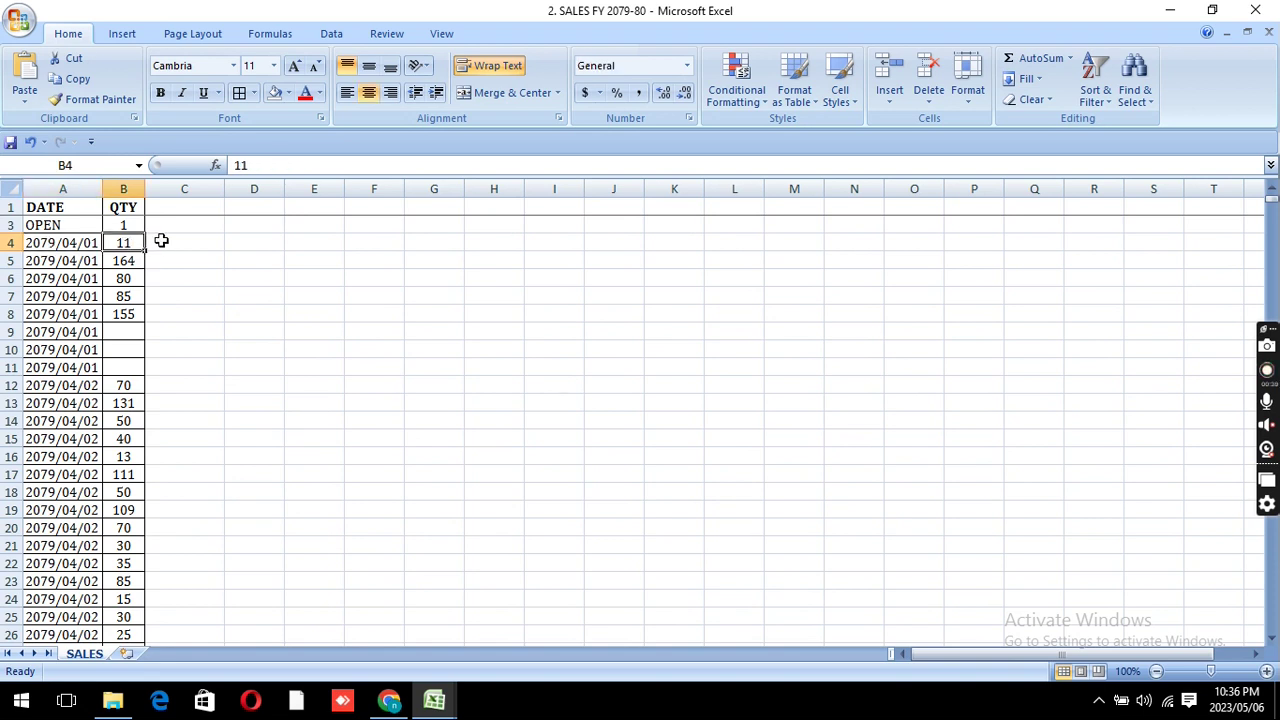
pyautogui.click(161, 241)
pyautogui.click(77, 243)
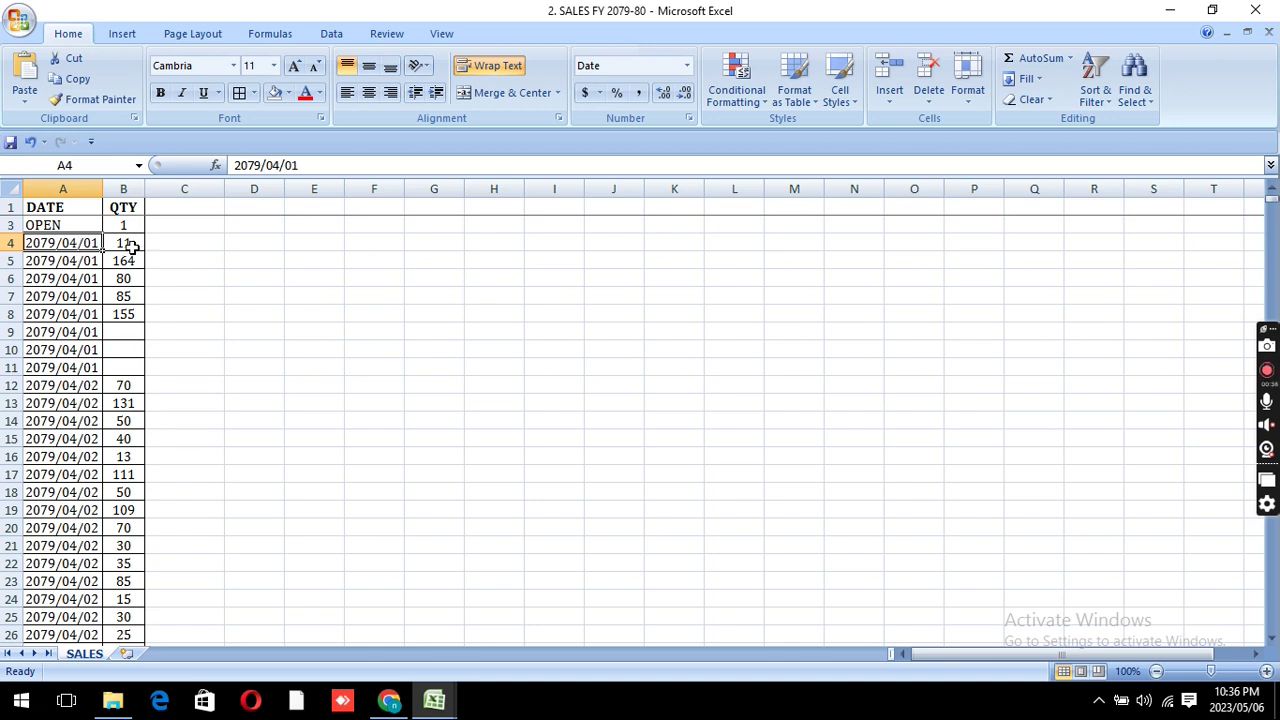
pyautogui.click(126, 246)
pyautogui.click(77, 246)
# Step: Retype the A1 header as 'DATE BS'
pyautogui.press('Down')
pyautogui.press('Down')
pyautogui.press('Down')
pyautogui.press('Down')
pyautogui.press('Down')
pyautogui.press('Down')
pyautogui.press('Down')
pyautogui.press('Down')
pyautogui.press('Down')
pyautogui.press('Down')
pyautogui.press('Down')
pyautogui.press('Up')
pyautogui.press('Up')
pyautogui.press('Up')
pyautogui.press('Up')
pyautogui.press('Up')
pyautogui.press('Up')
pyautogui.press('Up')
pyautogui.press('Up')
pyautogui.press('Up')
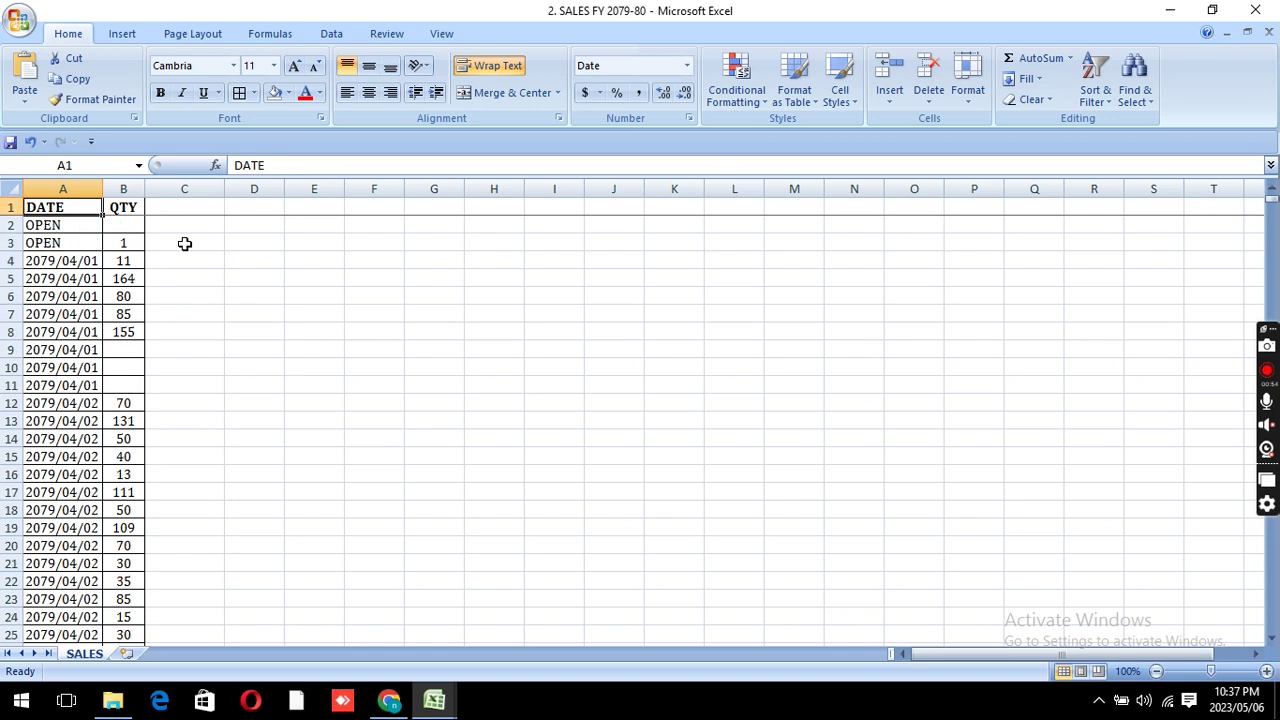
pyautogui.press('Down')
pyautogui.press('Down')
pyautogui.press('Down')
pyautogui.press('Down')
pyautogui.press('Right')
pyautogui.press('Right')
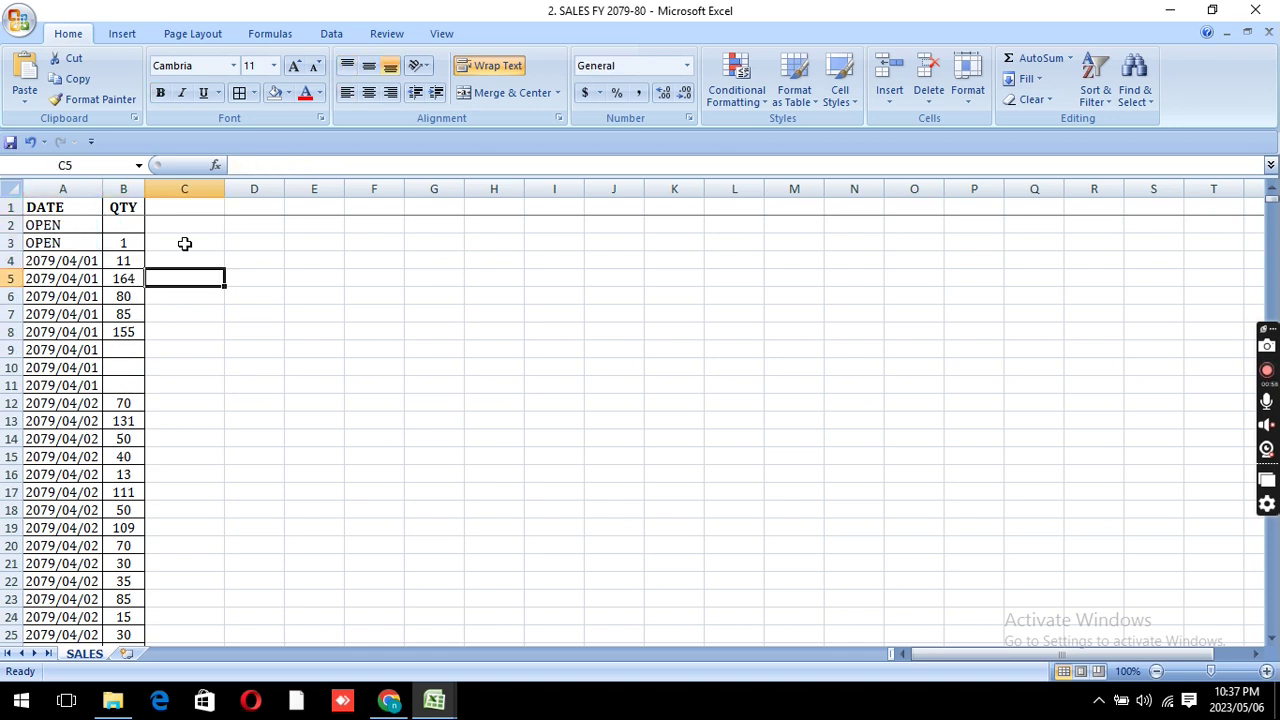
pyautogui.press('Up')
pyautogui.press('Up')
pyautogui.press('Up')
pyautogui.press('Up')
pyautogui.press('Left')
pyautogui.press('Left')
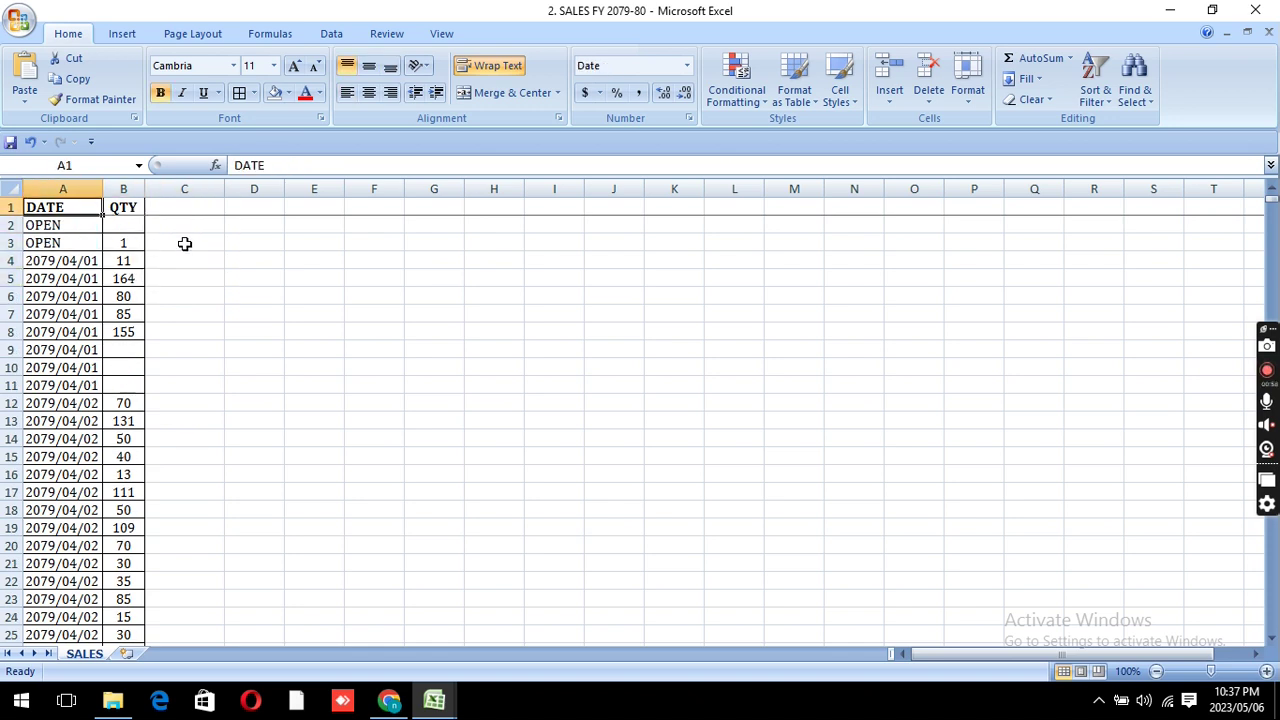
pyautogui.write('DATE BS')
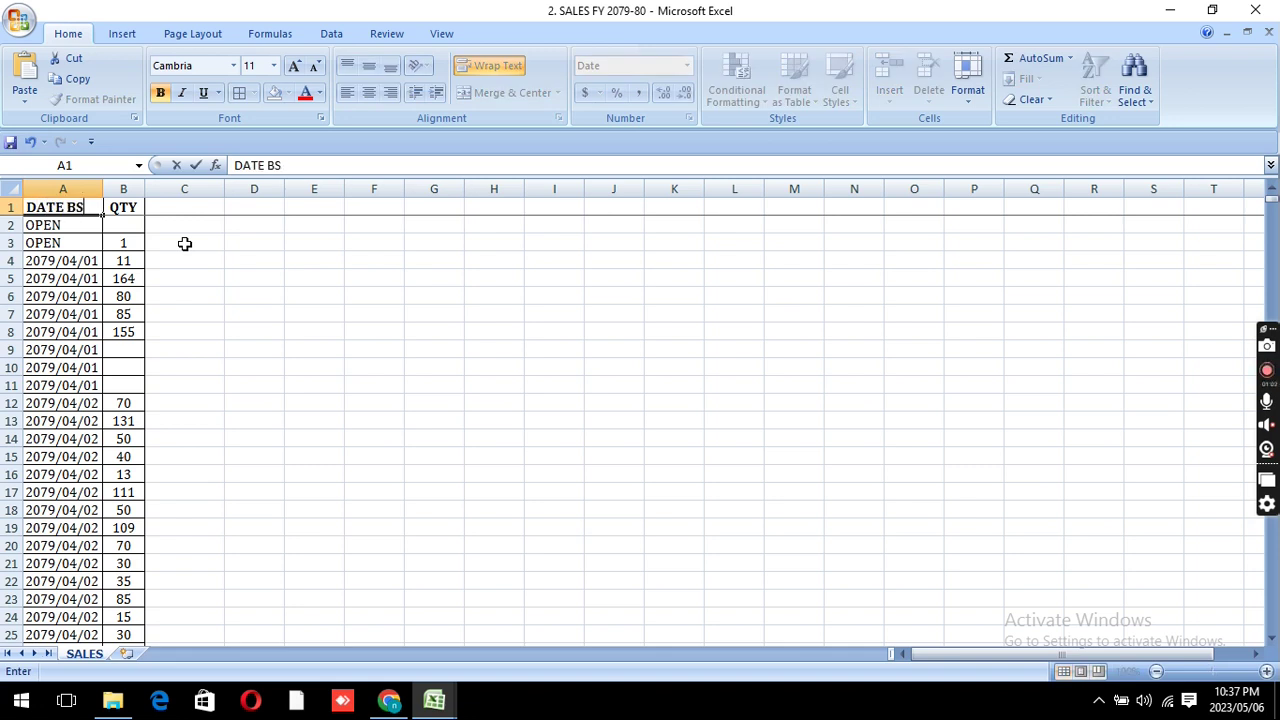
# Step: Commit the DATE BS header and add a 'DATE AD' header in C1
pyautogui.press('Return')
pyautogui.press('Up')
pyautogui.press('Right')
pyautogui.press('Right')
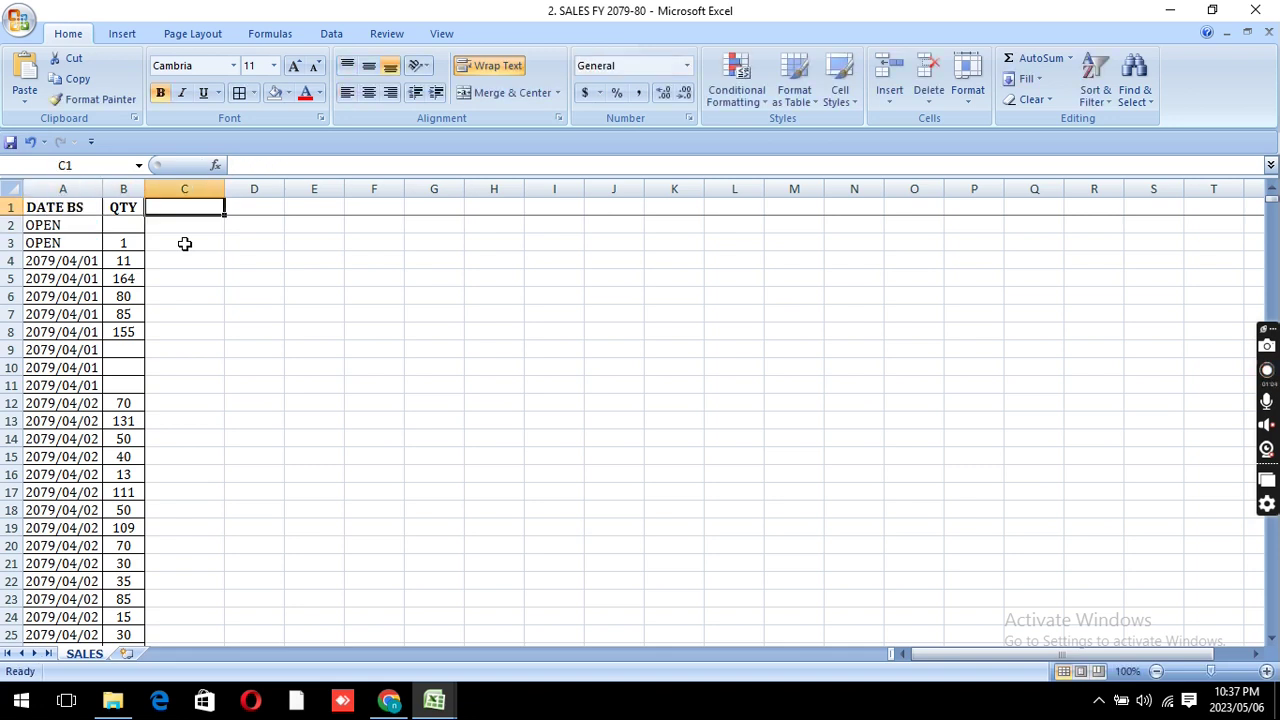
pyautogui.write('DATE AD')
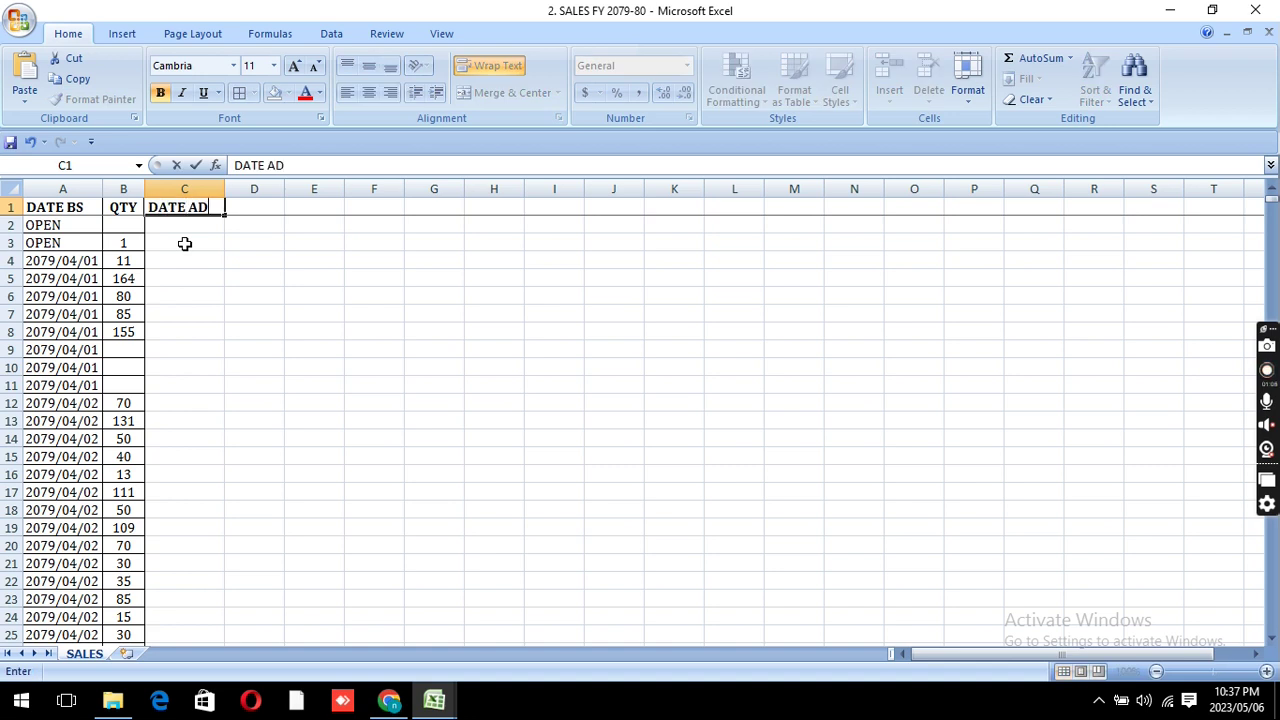
pyautogui.click(185, 243)
pyautogui.press('Return')
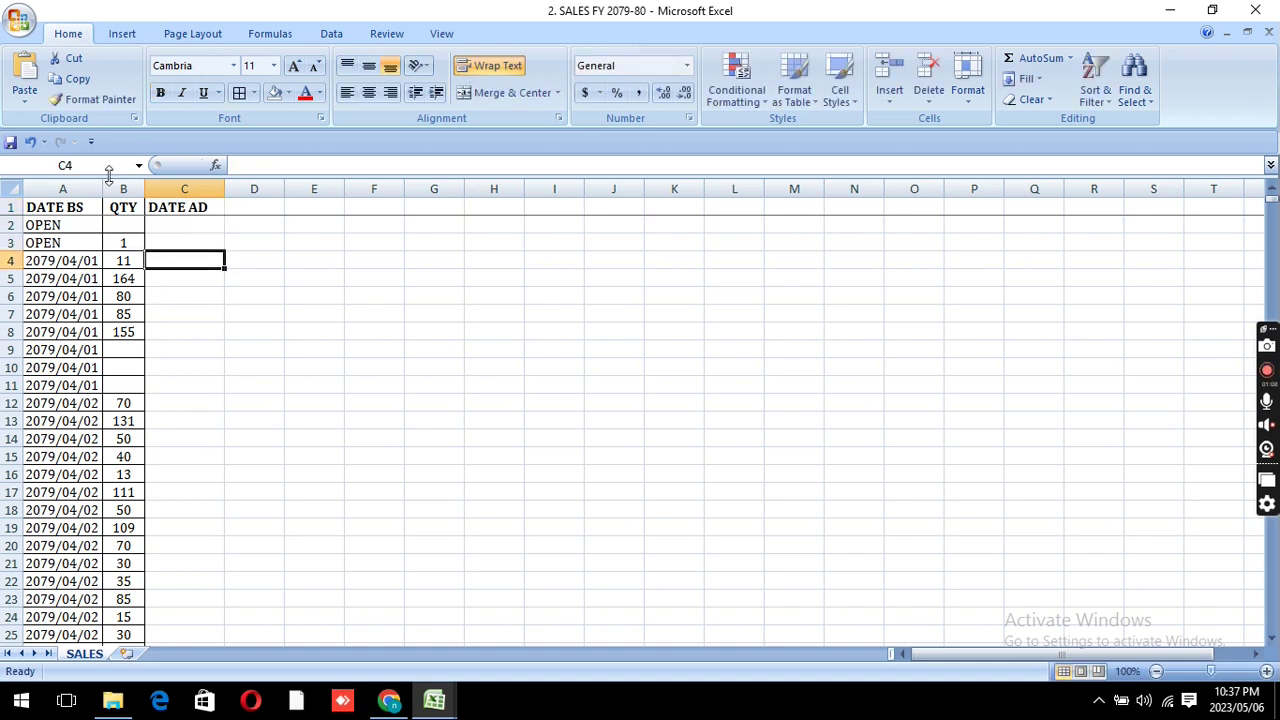
# Step: Delete the QTY column so DATE AD moves into column B
pyautogui.click(129, 182)
pyautogui.hotkey('ctrl', 'c')
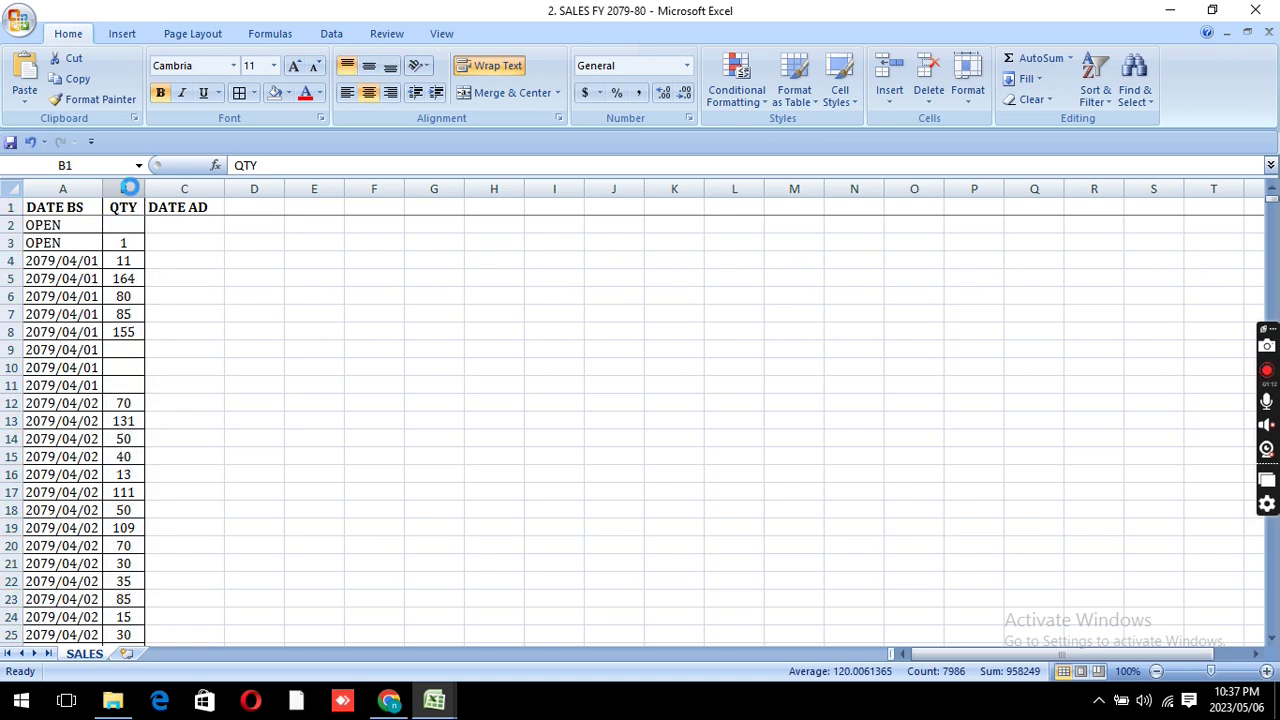
pyautogui.hotkey('ctrl', '-')
pyautogui.click(119, 265)
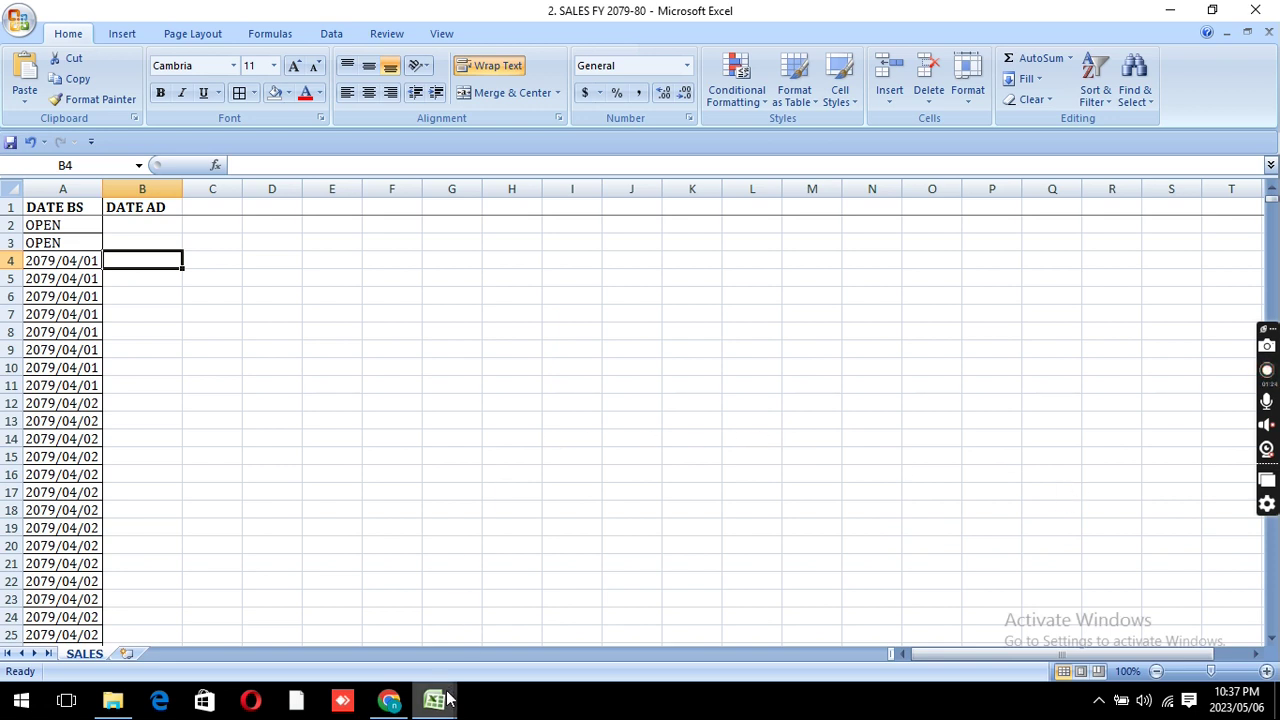
pyautogui.moveTo(434, 701)
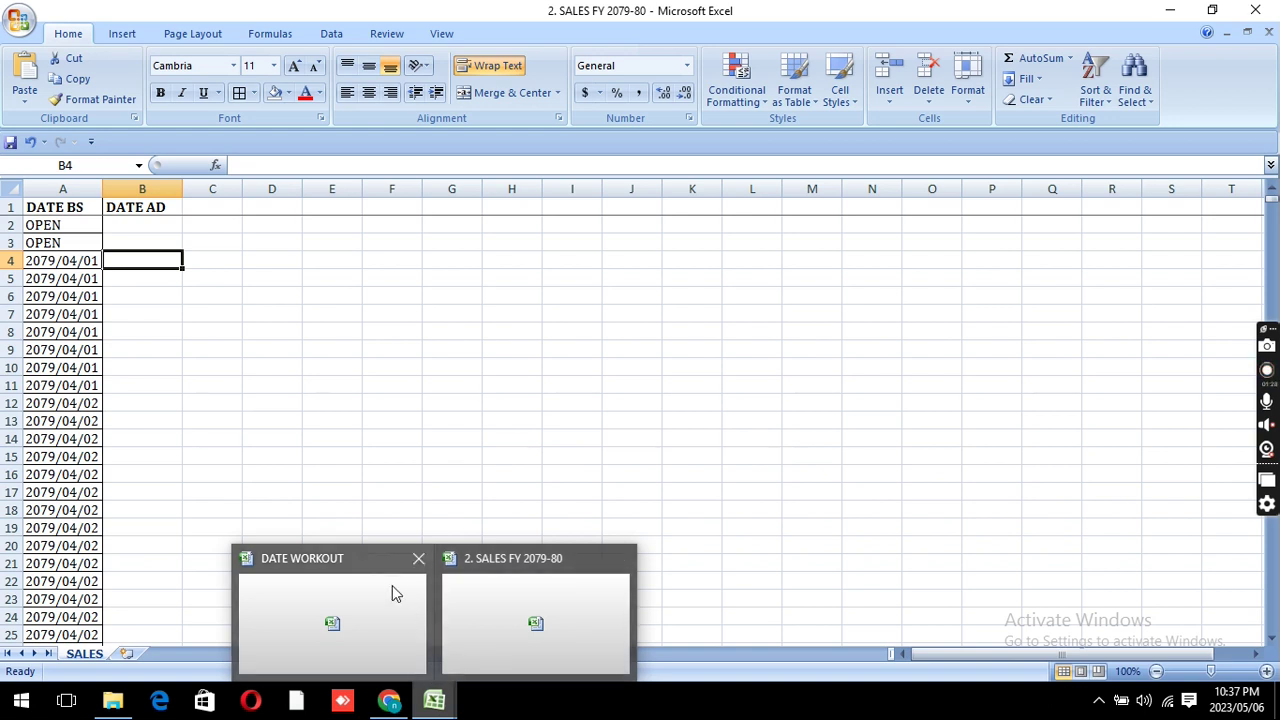
# Step: Copy the month-group list E1:F5 from the DATE WORKOUT workbook
pyautogui.click(392, 590)
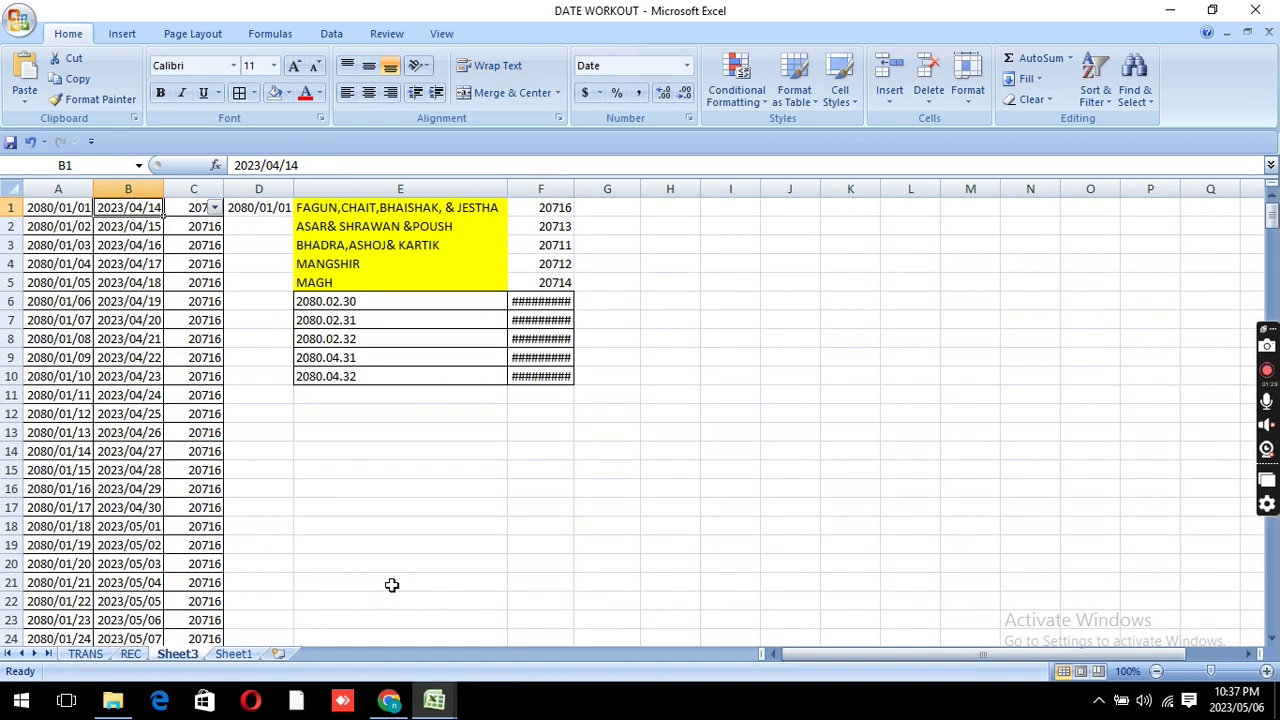
pyautogui.click(418, 208)
pyautogui.hotkey('shift', 'Right')
pyautogui.hotkey('shift', 'Down')
pyautogui.hotkey('shift', 'Down')
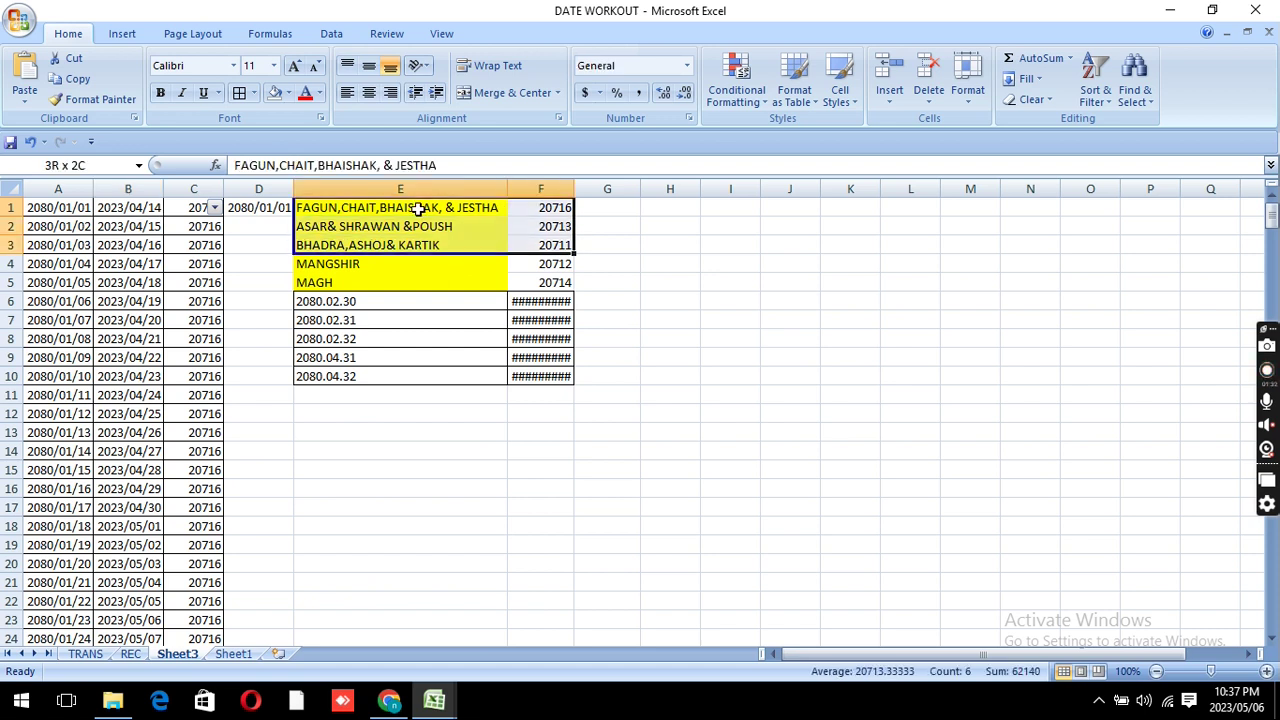
pyautogui.hotkey('shift', 'Down')
pyautogui.hotkey('shift', 'Down')
pyautogui.hotkey('ctrl', 'c')
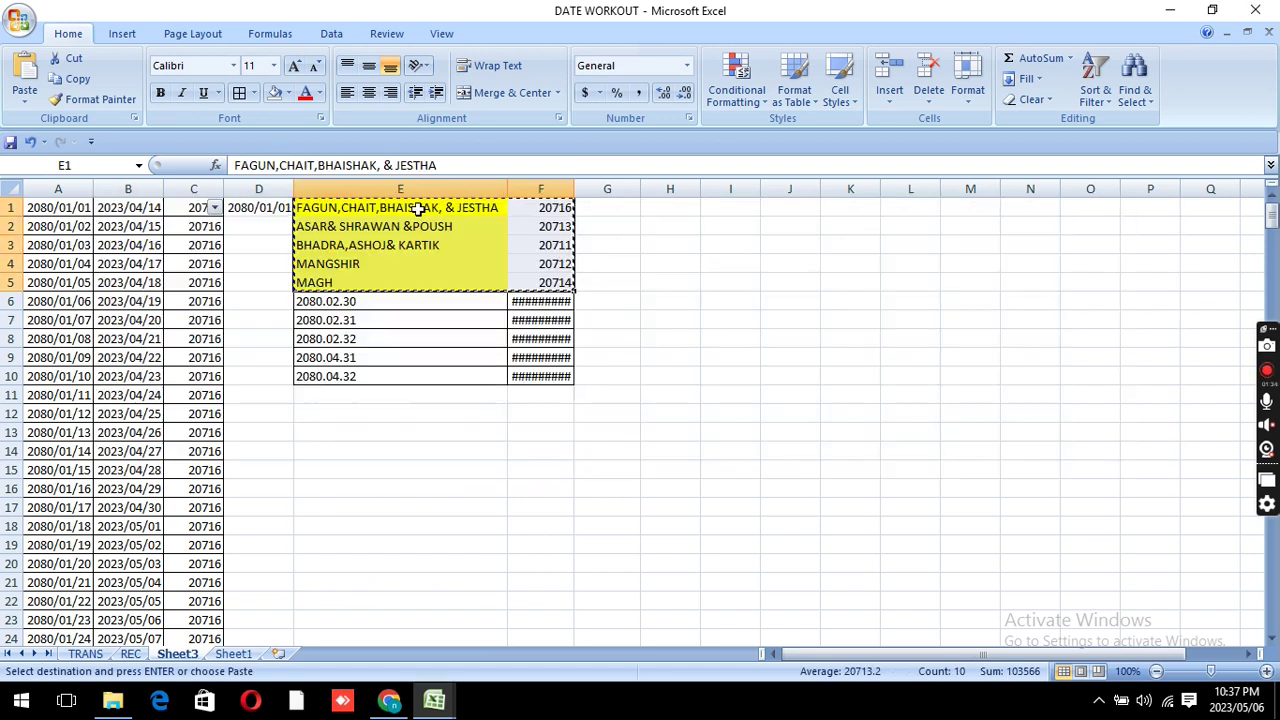
# Step: Paste the month-group list into G3 of the SALES sheet and autofit column G
pyautogui.hotkey('alt', 'Tab')
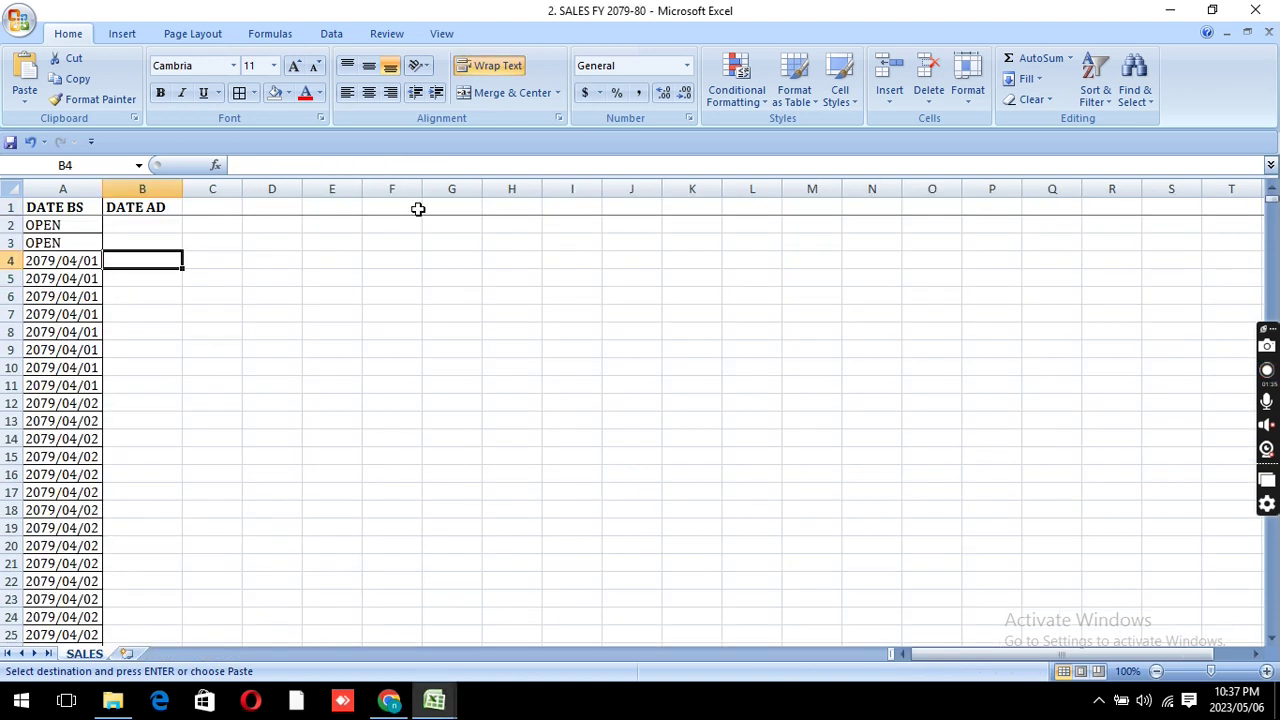
pyautogui.click(432, 242)
pyautogui.hotkey('ctrl', 'v')
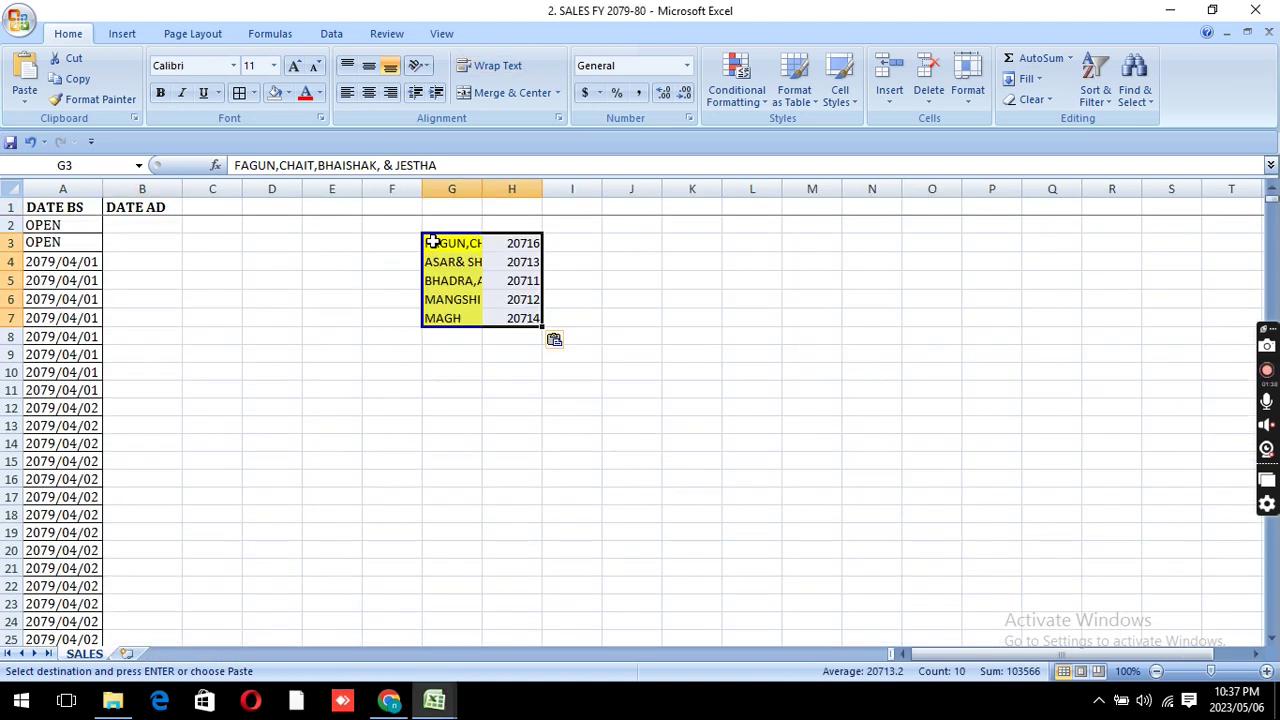
pyautogui.doubleClick(482, 188)
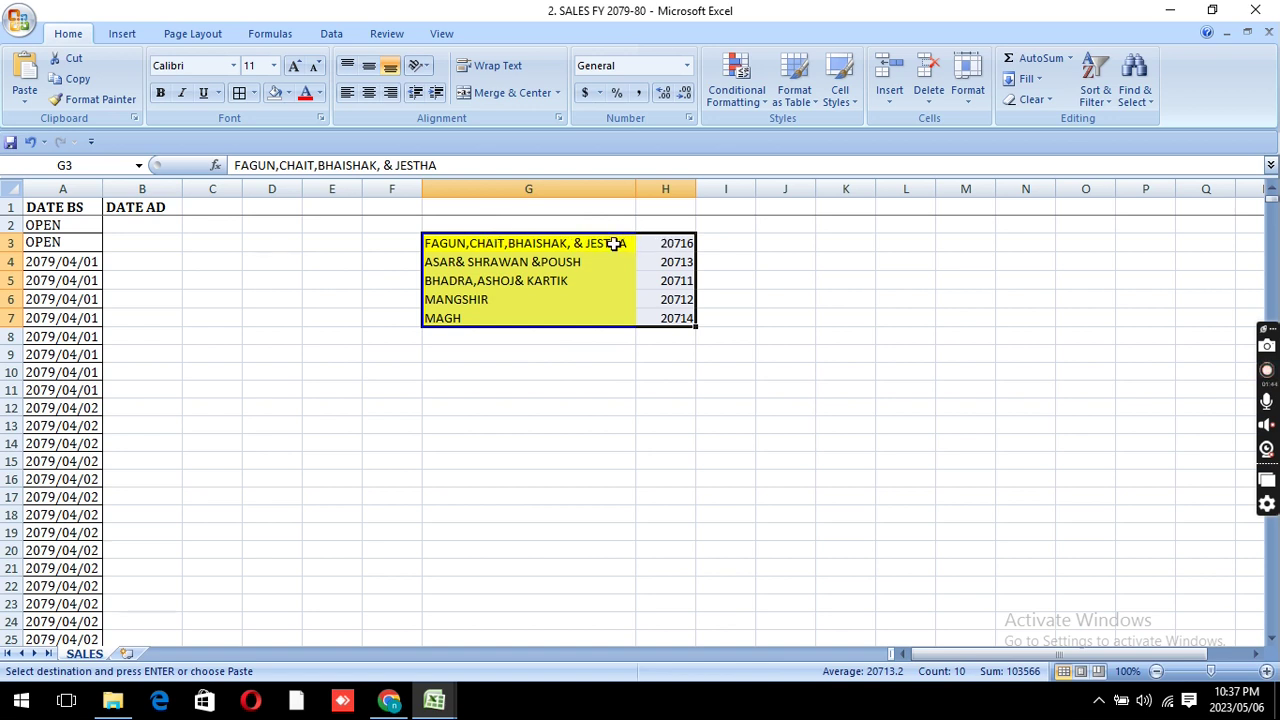
pyautogui.click(523, 245)
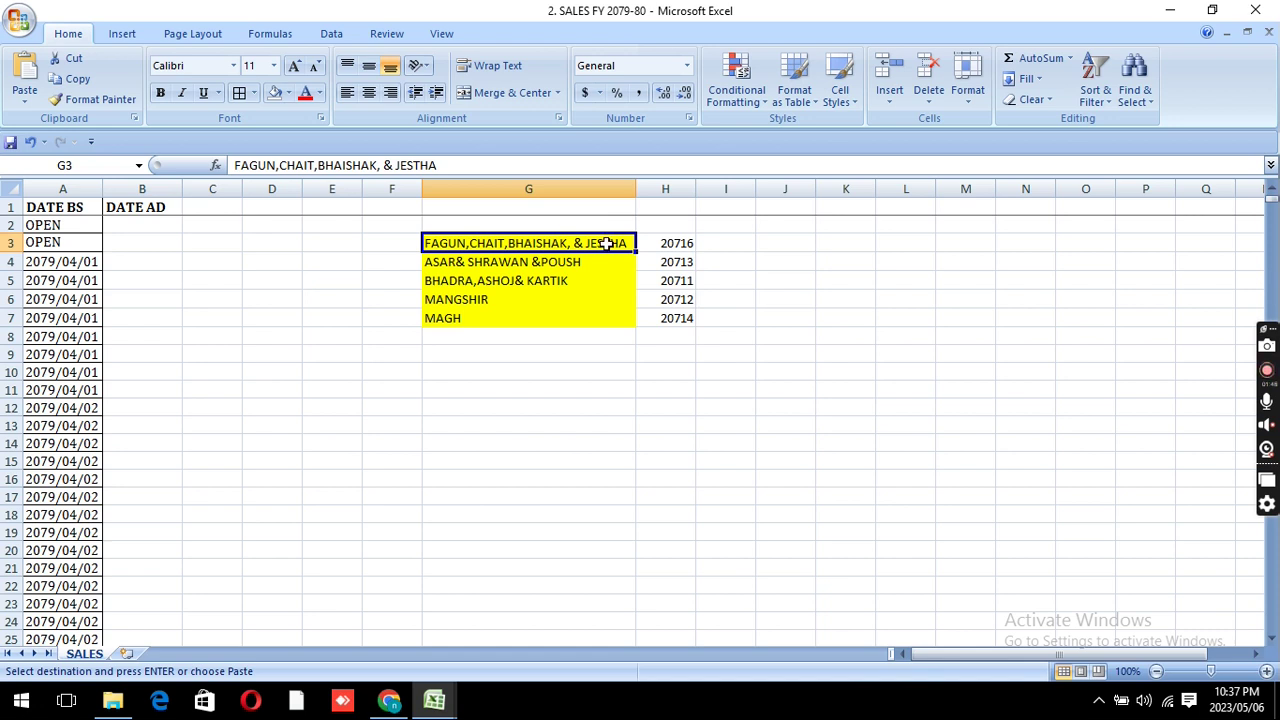
pyautogui.click(668, 245)
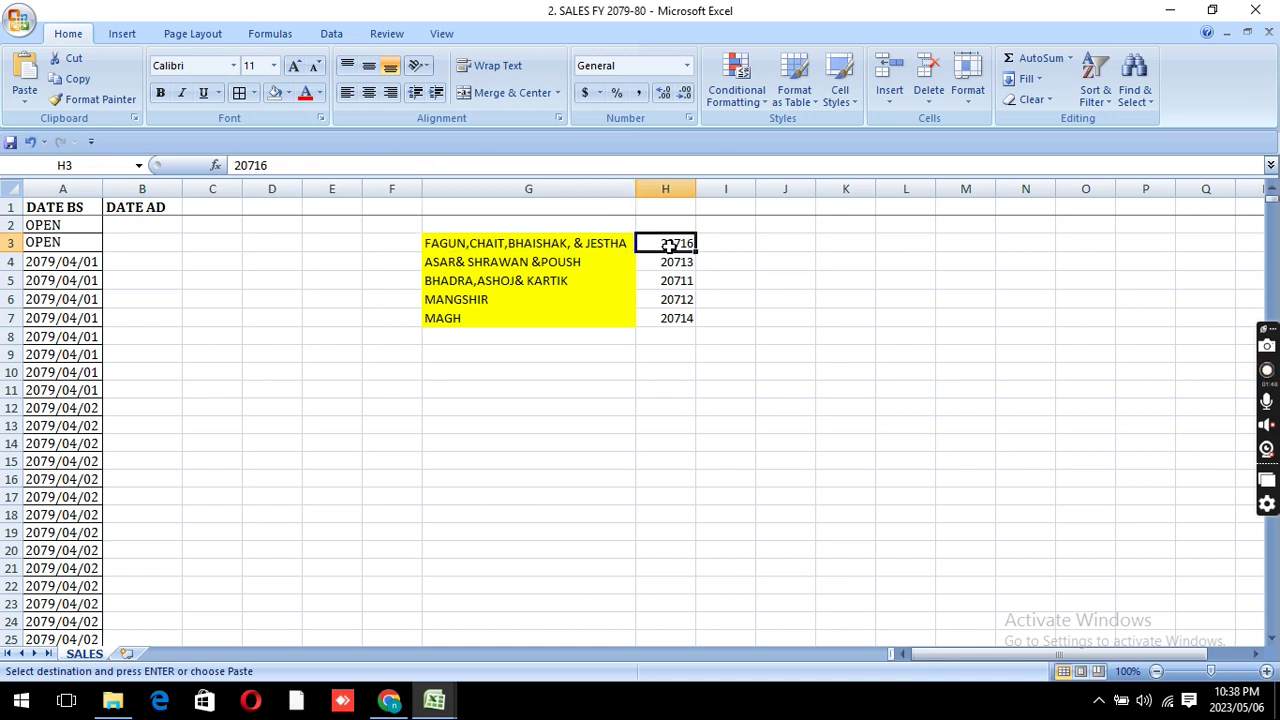
pyautogui.press('Left')
pyautogui.press('Left')
pyautogui.press('Left')
pyautogui.press('Left')
pyautogui.press('Left')
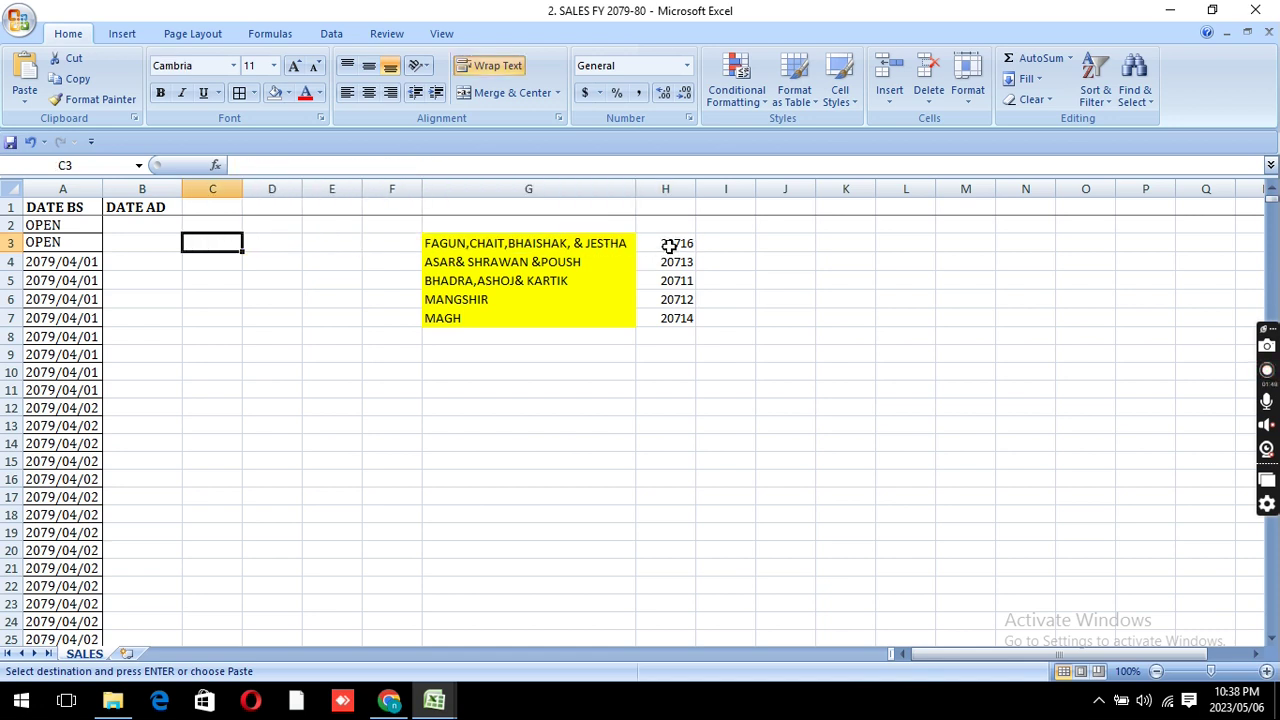
pyautogui.press('Left')
pyautogui.press('Left')
pyautogui.press('Down')
pyautogui.press('Right')
pyautogui.press('Right')
pyautogui.press('Right')
pyautogui.press('Right')
pyautogui.press('Right')
pyautogui.press('Right')
pyautogui.press('Right')
pyautogui.press('Up')
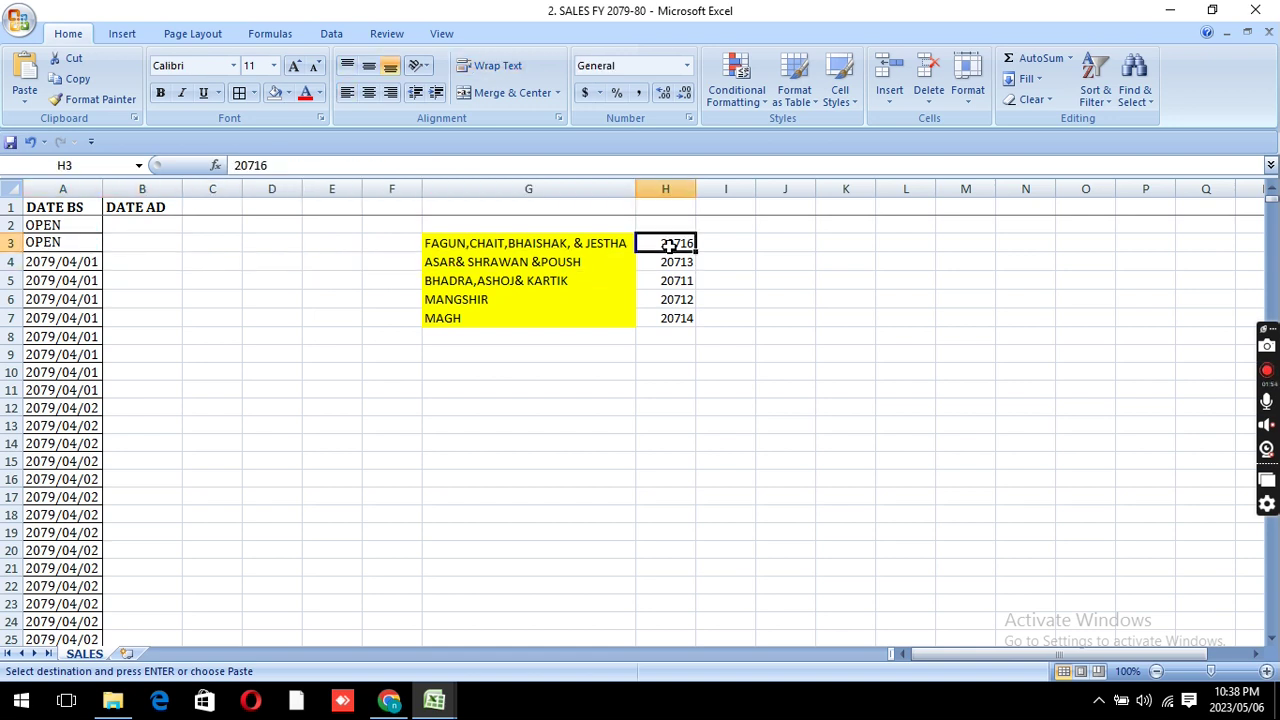
pyautogui.press('Down')
pyautogui.press('Down')
pyautogui.press('Down')
pyautogui.press('Down')
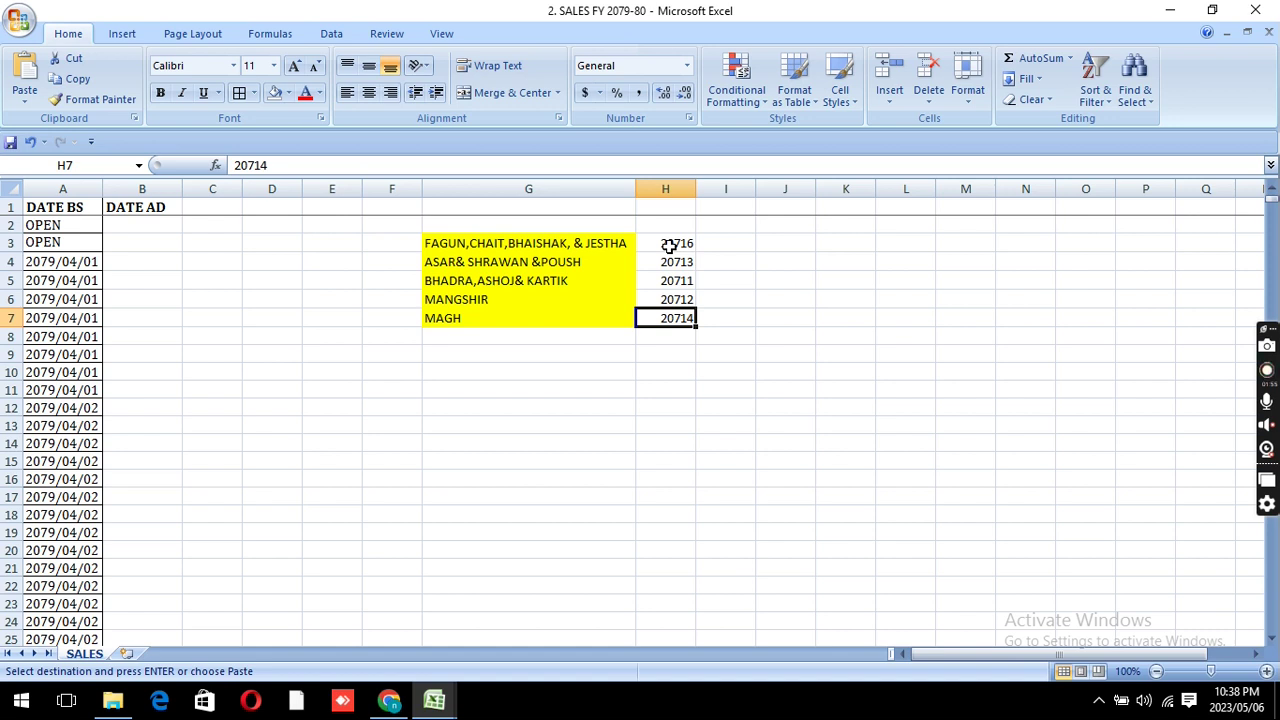
pyautogui.press('Left')
pyautogui.press('Left')
pyautogui.press('Left')
pyautogui.press('Left')
pyautogui.press('Left')
pyautogui.press('Left')
pyautogui.press('Right')
pyautogui.press('Right')
pyautogui.press('Right')
pyautogui.press('Right')
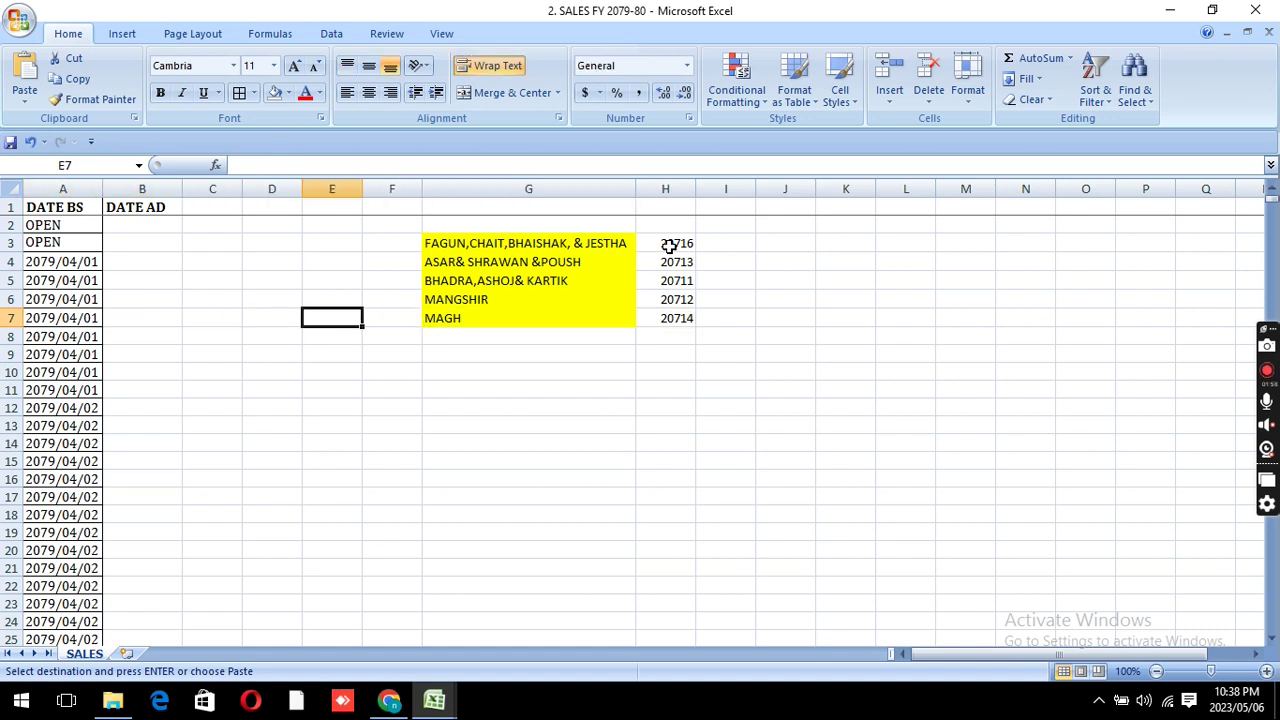
pyautogui.press('Right')
pyautogui.press('Right')
pyautogui.press('Up')
pyautogui.press('Up')
pyautogui.press('Up')
pyautogui.press('Up')
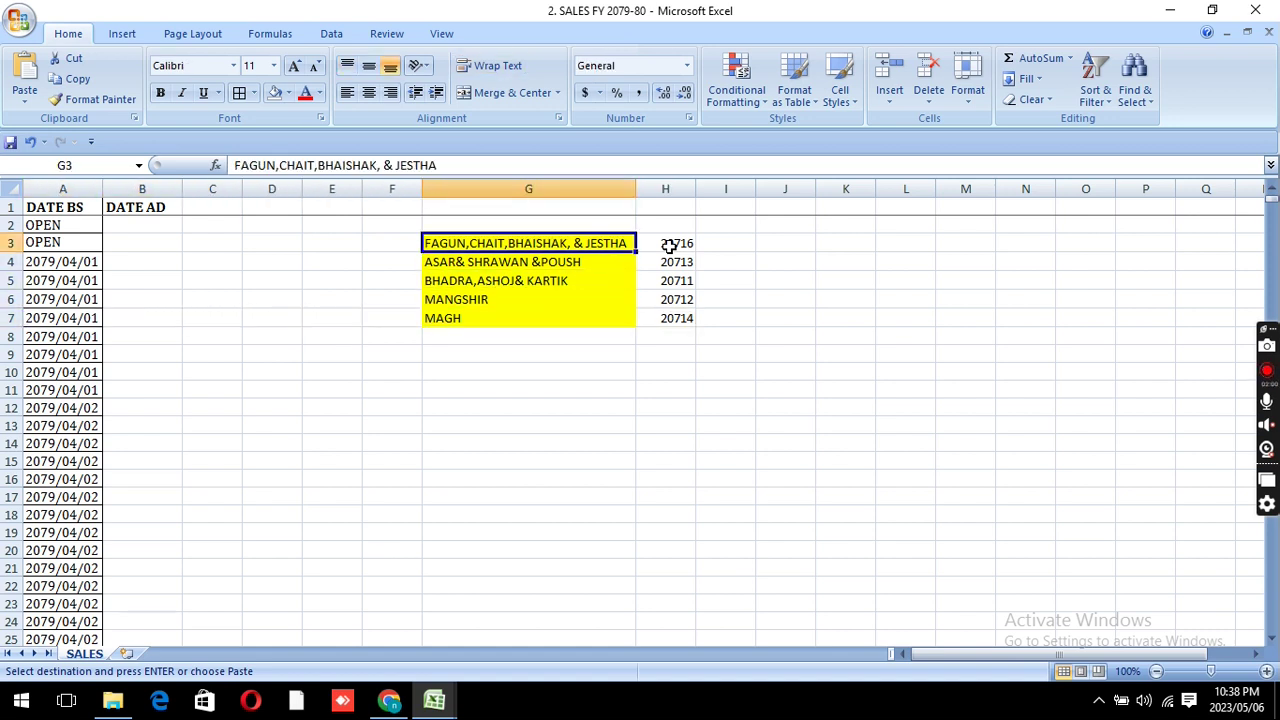
pyautogui.press('Right')
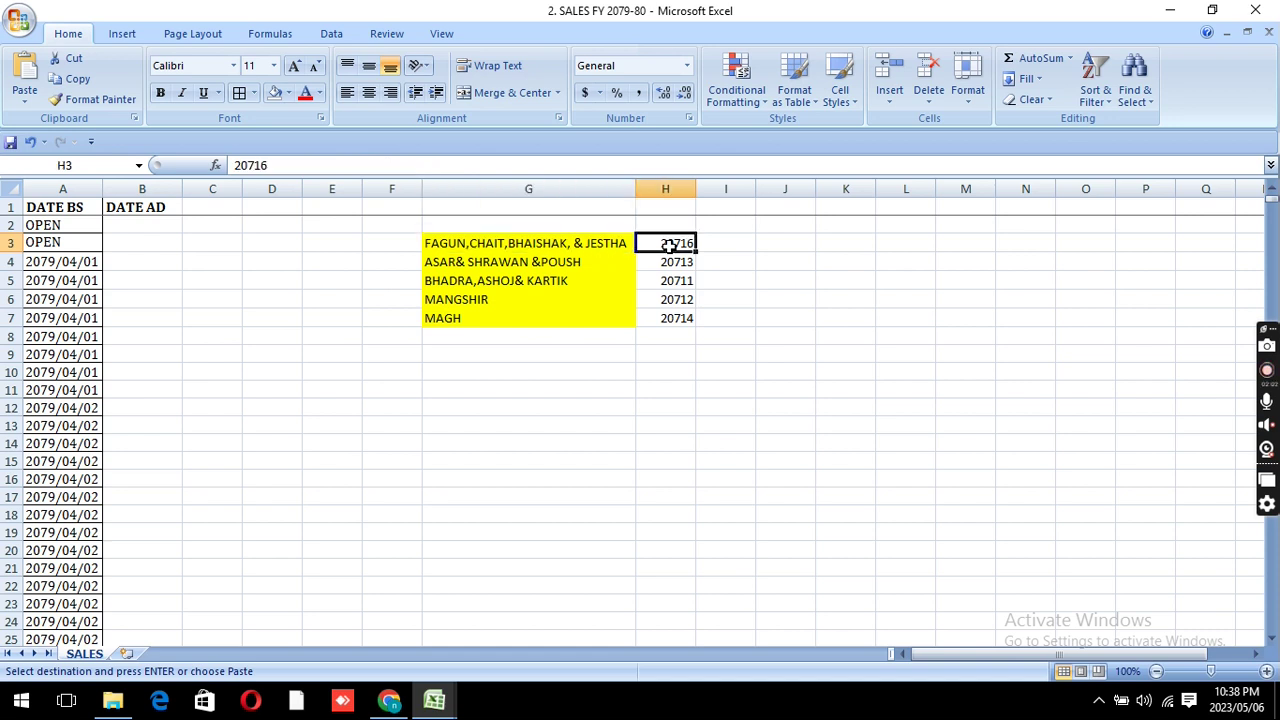
pyautogui.press('Down')
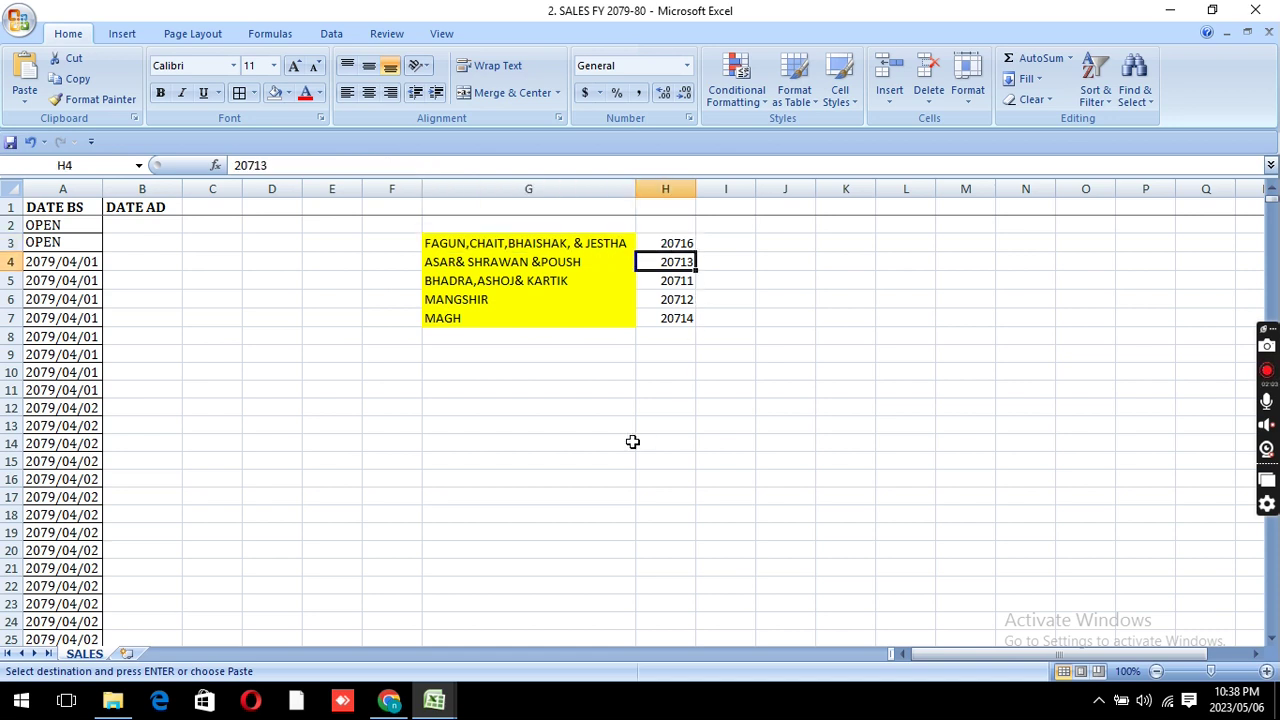
pyautogui.press('Left')
pyautogui.press('Right')
pyautogui.press('Down')
pyautogui.press('Left')
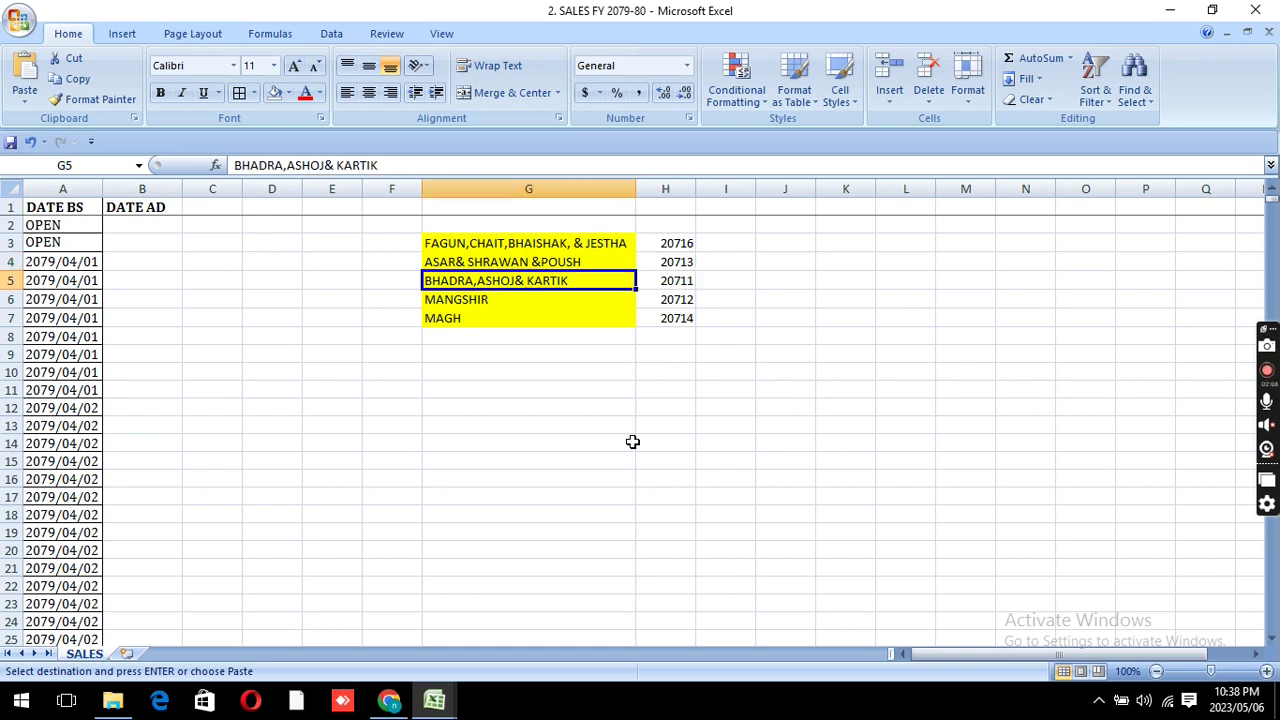
pyautogui.press('Right')
pyautogui.press('Down')
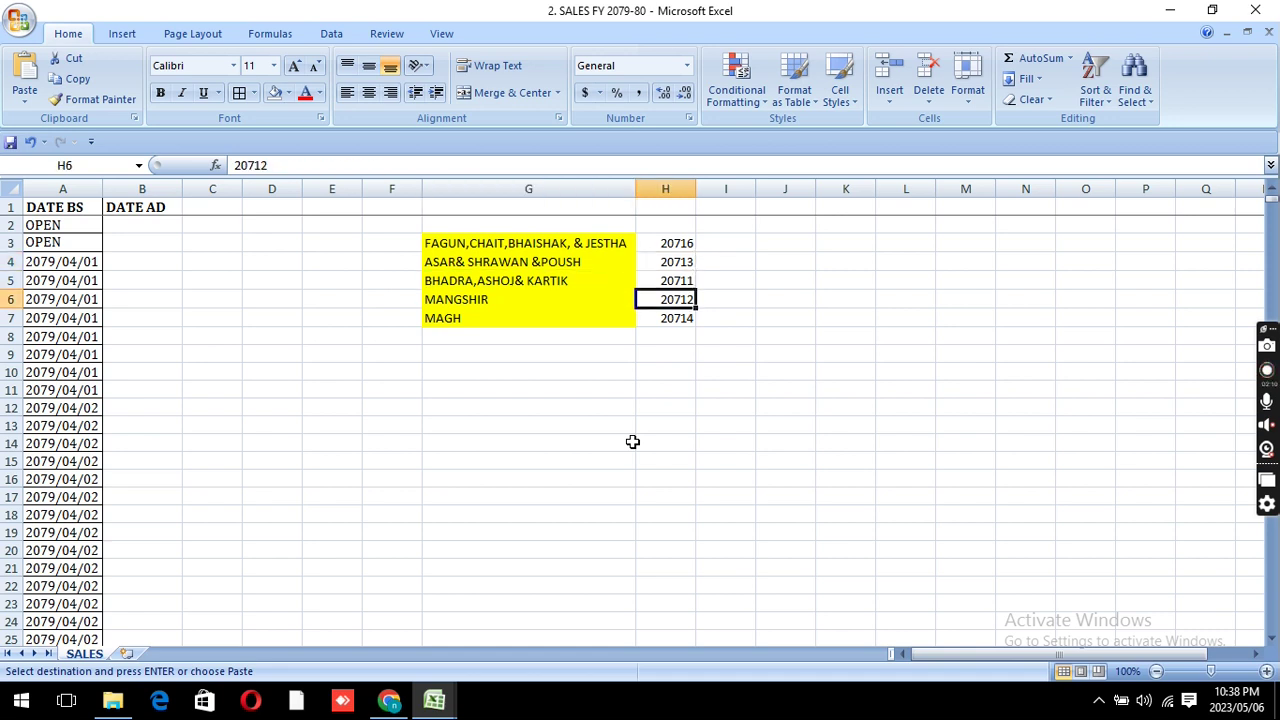
pyautogui.press('Left')
pyautogui.press('Left')
pyautogui.press('Right')
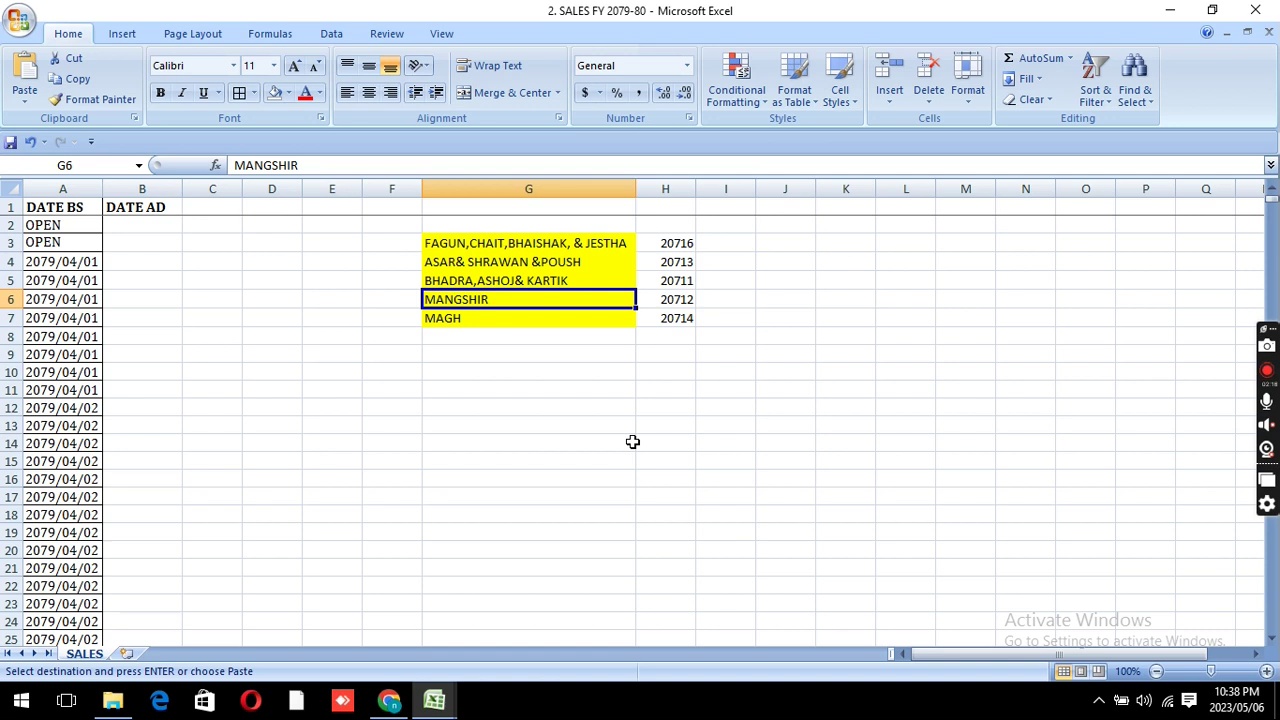
pyautogui.press('Right')
pyautogui.press('Down')
pyautogui.press('Left')
pyautogui.press('Right')
pyautogui.press('Left')
pyautogui.press('Up')
pyautogui.press('Up')
pyautogui.press('Up')
pyautogui.press('Up')
pyautogui.press('Left')
pyautogui.press('Left')
pyautogui.press('Left')
pyautogui.press('Left')
pyautogui.press('Left')
pyautogui.press('Left')
pyautogui.press('Down')
pyautogui.press('Right')
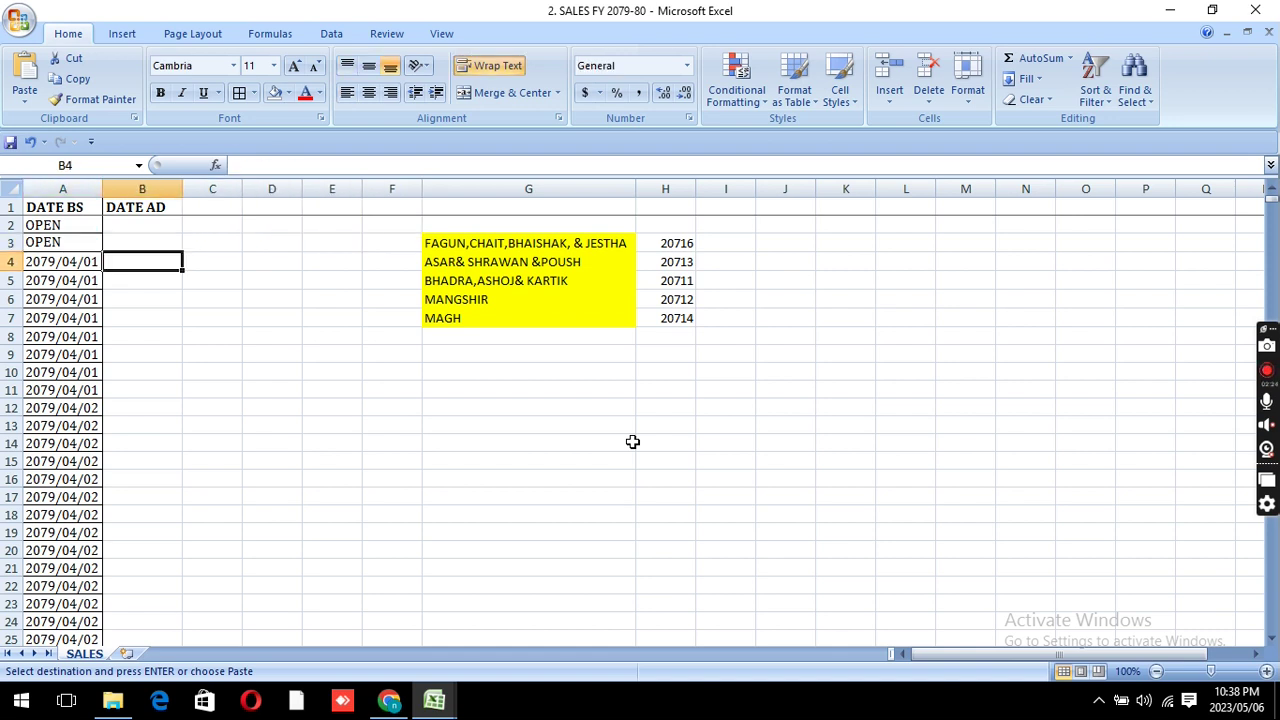
# Step: Enter =A4-H4 in B4 to convert the first DATE BS value
pyautogui.write('=')
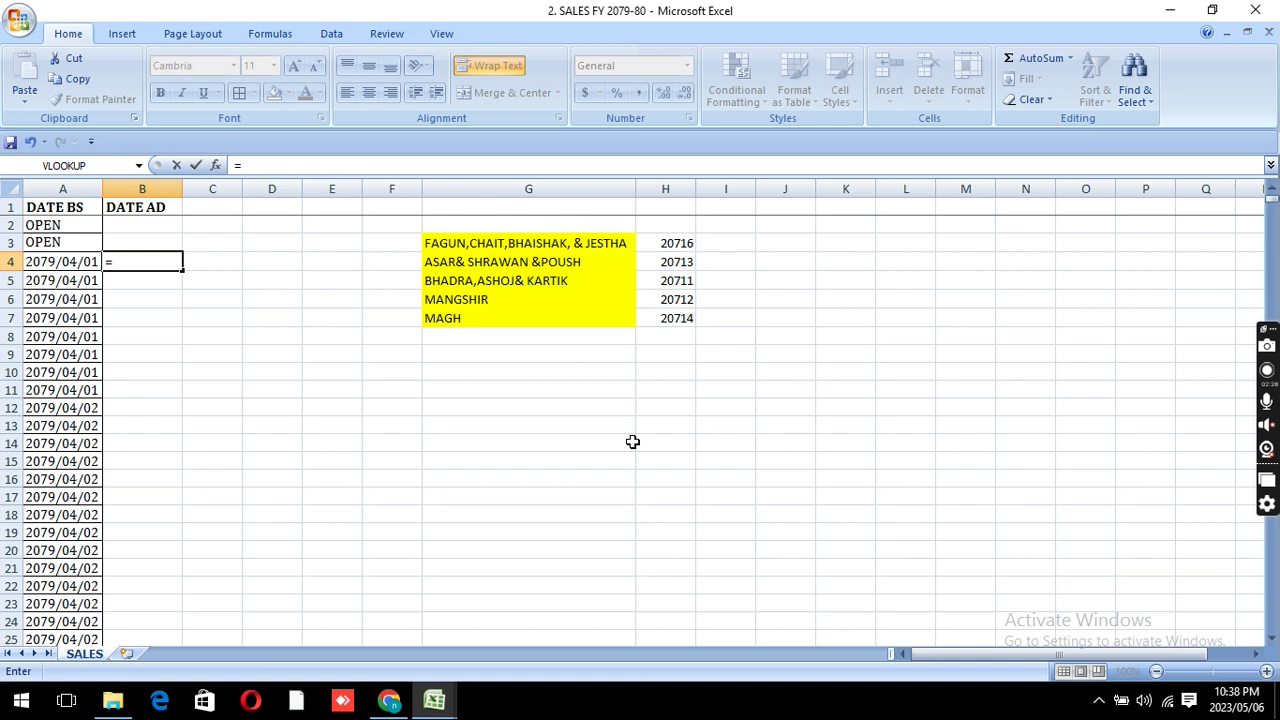
pyautogui.press('Left')
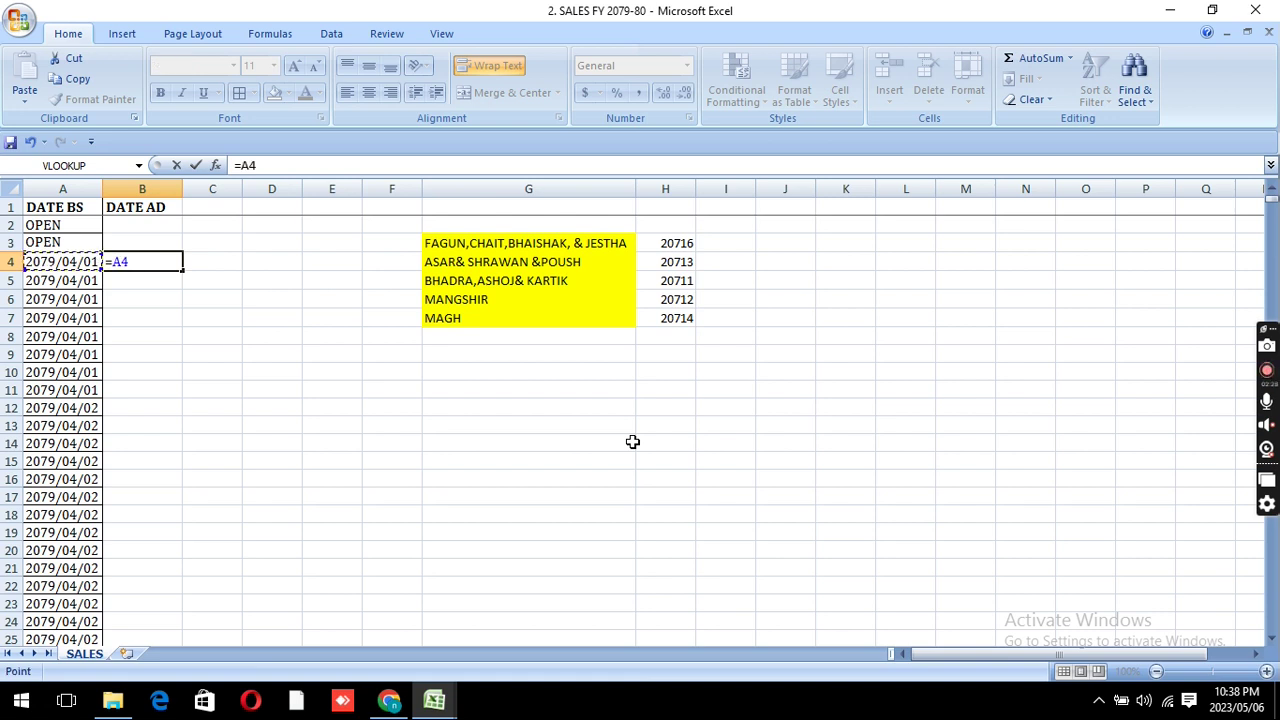
pyautogui.write('-')
pyautogui.click(667, 262)
pyautogui.press('Return')
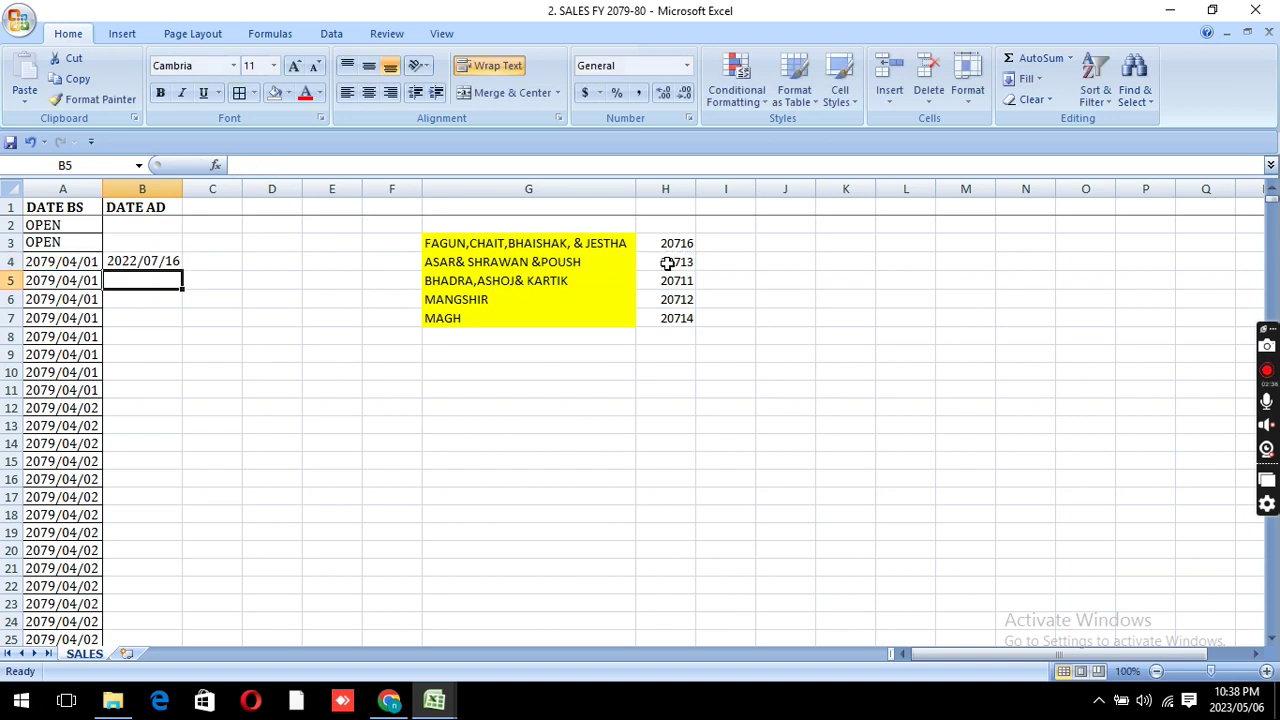
# Step: Fill the B4 formula down through B27 and check the resulting AD dates
pyautogui.press('Up')
pyautogui.hotkey('shift', 'Down')
pyautogui.hotkey('shift', 'Down')
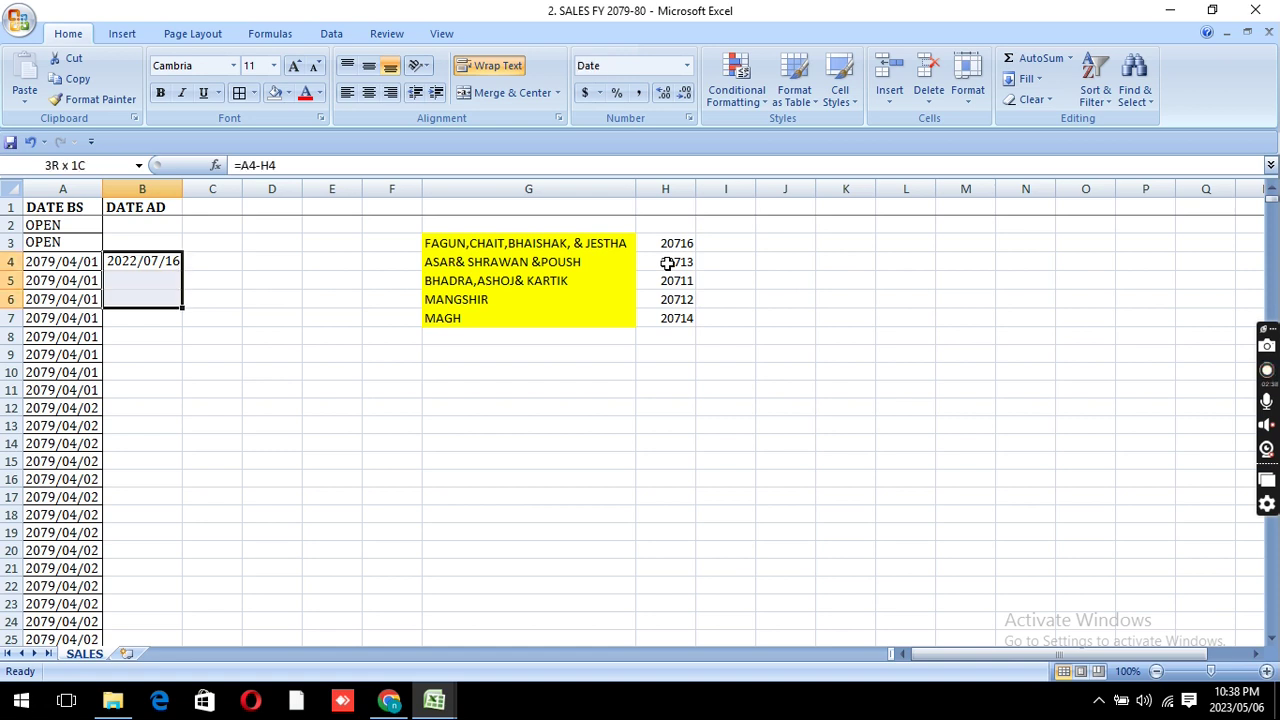
pyautogui.hotkey('shift', 'Down')
pyautogui.hotkey('shift', 'Down')
pyautogui.hotkey('shift', 'Down')
pyautogui.hotkey('shift', 'Down')
pyautogui.hotkey('shift', 'Down')
pyautogui.hotkey('shift', 'Down')
pyautogui.hotkey('shift', 'Down')
pyautogui.hotkey('shift', 'Down')
pyautogui.hotkey('shift', 'Down')
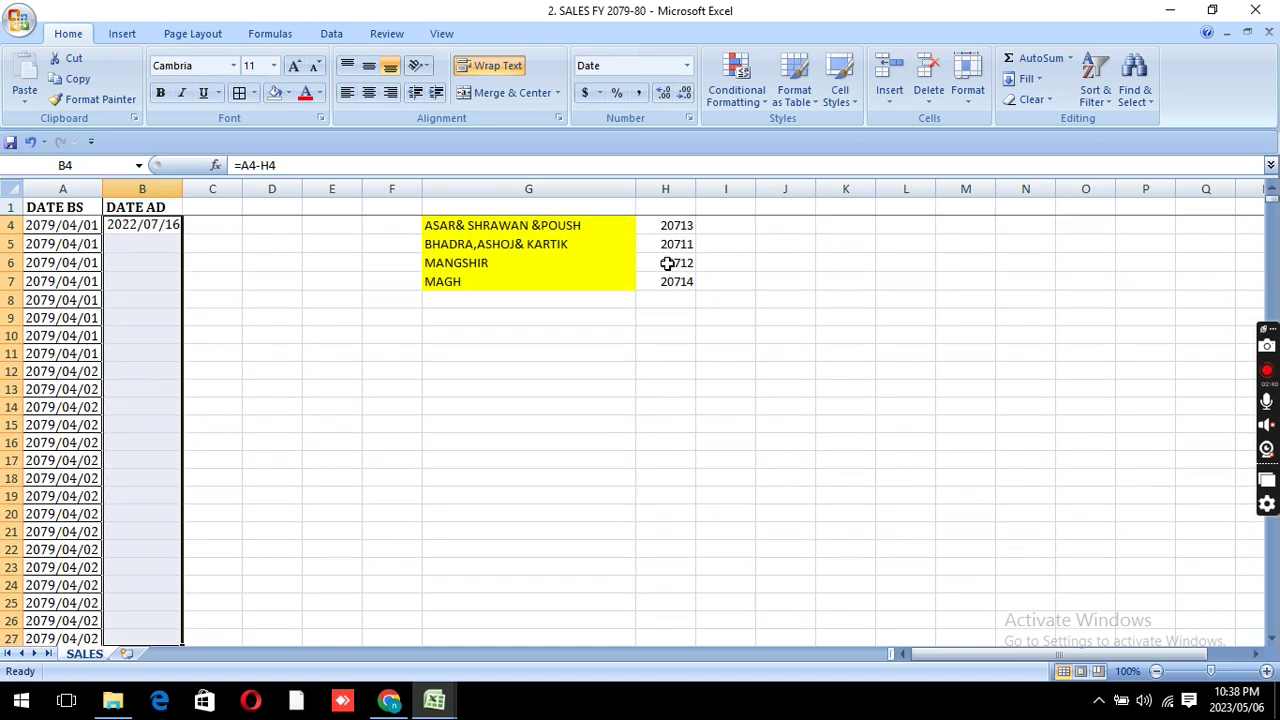
pyautogui.hotkey('ctrl', 'd')
pyautogui.press('Down')
pyautogui.press('Down')
pyautogui.press('Down')
pyautogui.press('Down')
pyautogui.press('Down')
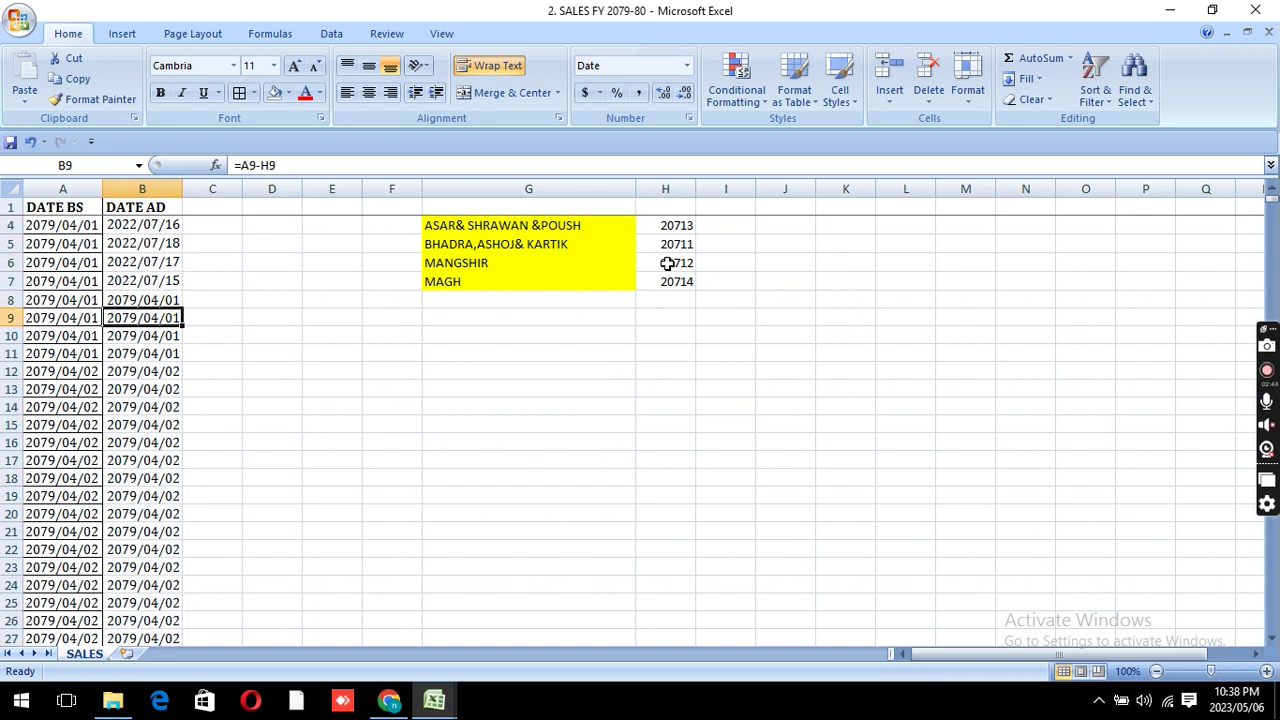
pyautogui.press('Up')
pyautogui.hotkey('ctrl', 'Up')
pyautogui.press('Down')
pyautogui.press('Down')
pyautogui.press('Down')
pyautogui.press('Down')
pyautogui.press('Up')
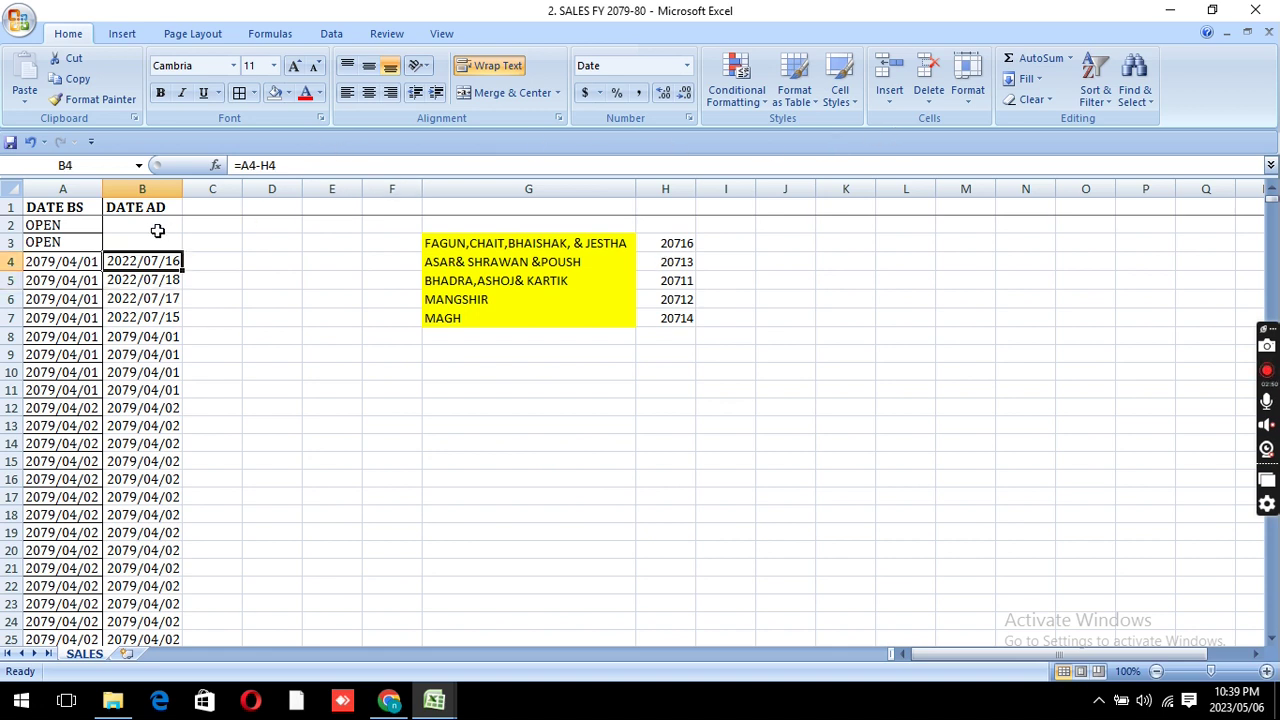
# Step: Replace B4 with =A4-20713 and fill it down column B
pyautogui.write('=')
pyautogui.press('Left')
pyautogui.write('-')
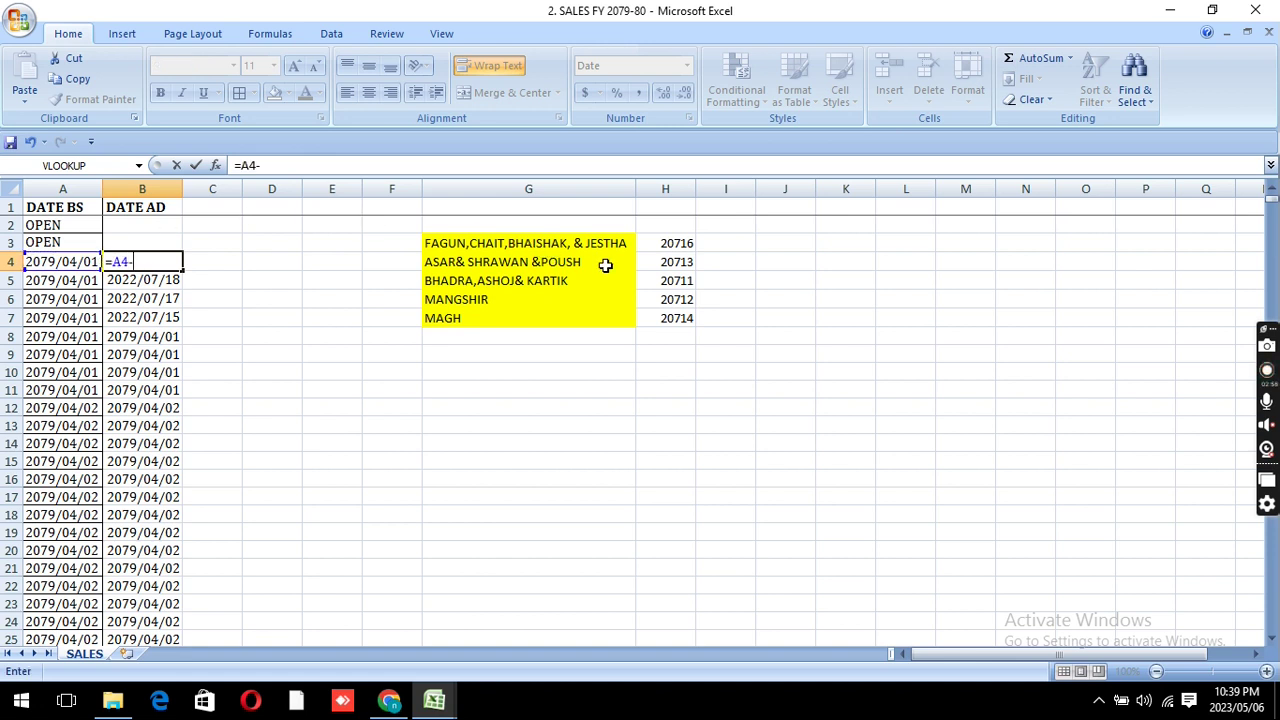
pyautogui.write('2071')
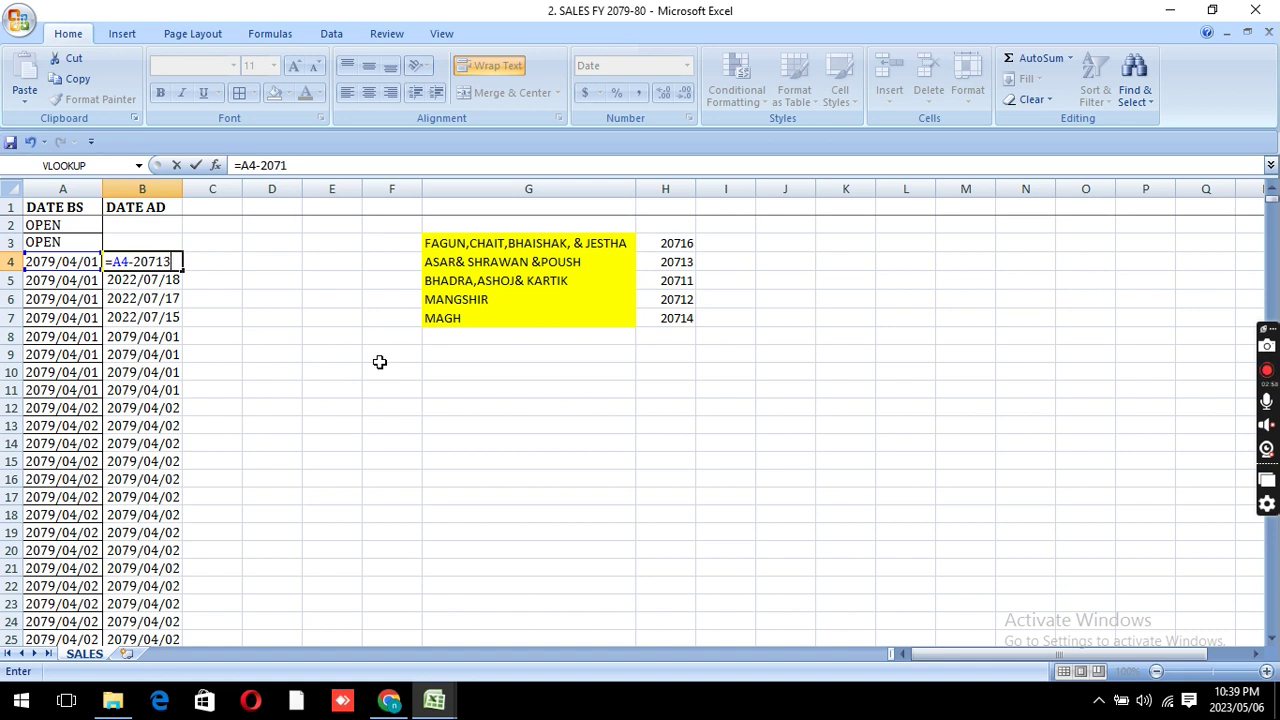
pyautogui.write('3')
pyautogui.press('Return')
pyautogui.press('Up')
pyautogui.hotkey('ctrl', 'shift', 'Down')
pyautogui.hotkey('ctrl', 'd')
# Step: Review the converted dates to see where 2022/07/16 changes to 2022/07/17
pyautogui.press('Down')
pyautogui.press('Down')
pyautogui.press('Down')
pyautogui.press('Down')
pyautogui.press('Down')
pyautogui.press('Up')
pyautogui.press('Left')
pyautogui.press('Right')
pyautogui.press('Right')
pyautogui.press('Left')
pyautogui.press('Down')
pyautogui.press('Left')
pyautogui.press('Right')
pyautogui.press('Right')
pyautogui.press('Down')
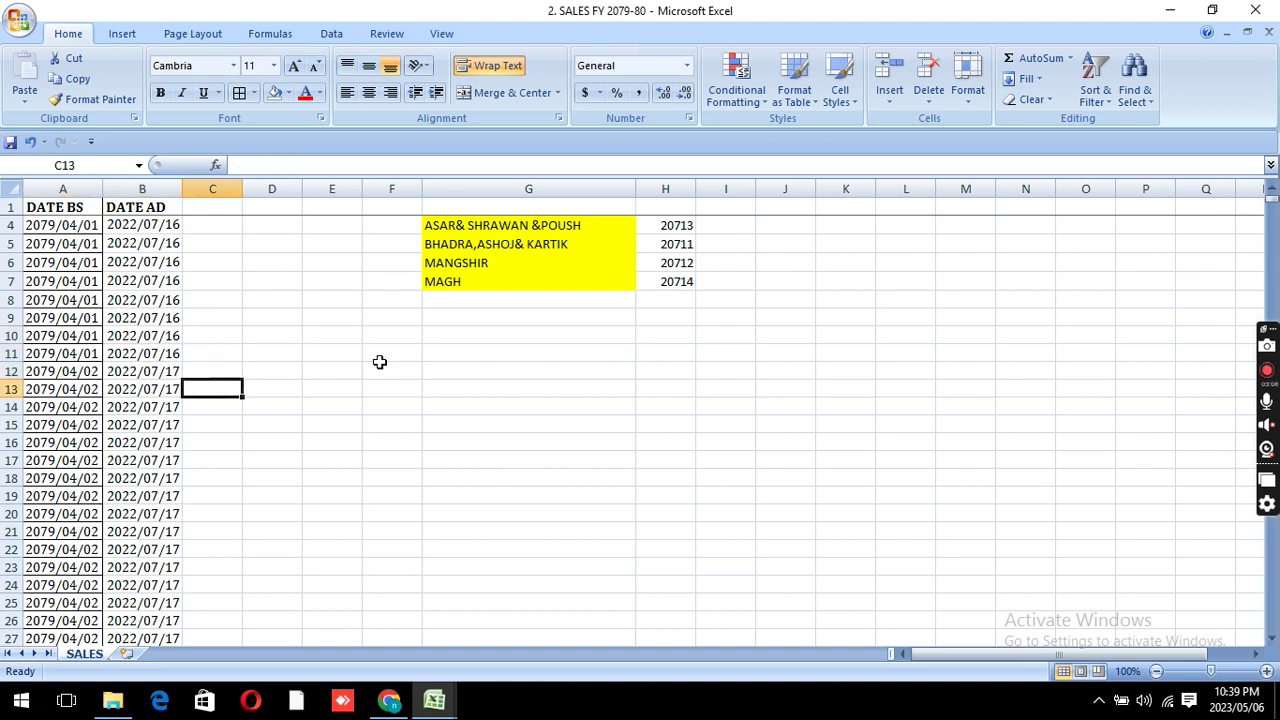
pyautogui.press('Left')
pyautogui.press('Down')
pyautogui.press('Down')
pyautogui.press('Down')
pyautogui.press('Down')
pyautogui.press('Down')
pyautogui.press('Down')
pyautogui.press('Down')
pyautogui.press('Down')
pyautogui.press('Down')
pyautogui.press('Down')
pyautogui.press('Up')
pyautogui.press('Up')
pyautogui.press('Up')
# Step: Select the month-offset table G3:H7
pyautogui.press('Up')
pyautogui.press('Up')
pyautogui.press('Up')
pyautogui.press('Up')
pyautogui.press('Up')
pyautogui.press('Up')
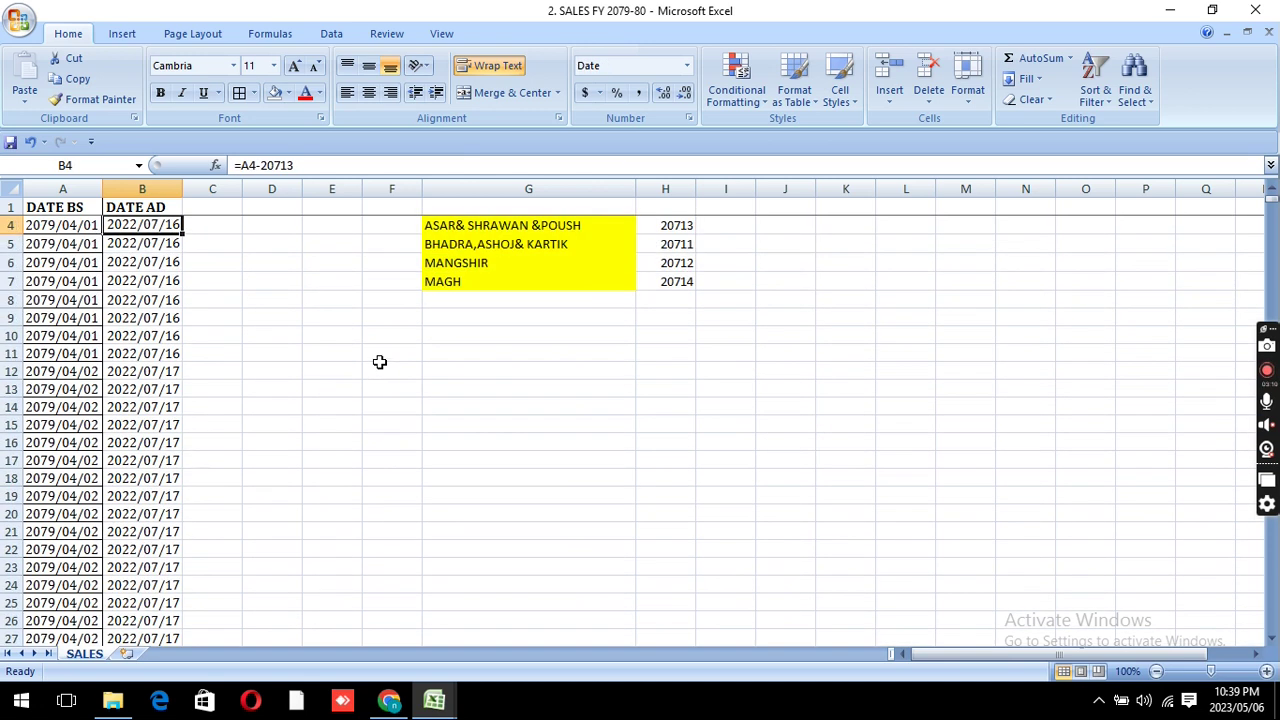
pyautogui.press('Up')
pyautogui.press('Up')
pyautogui.press('Up')
pyautogui.press('Right')
pyautogui.press('Right')
pyautogui.press('Right')
pyautogui.press('Right')
pyautogui.press('Right')
pyautogui.press('Down')
pyautogui.press('Down')
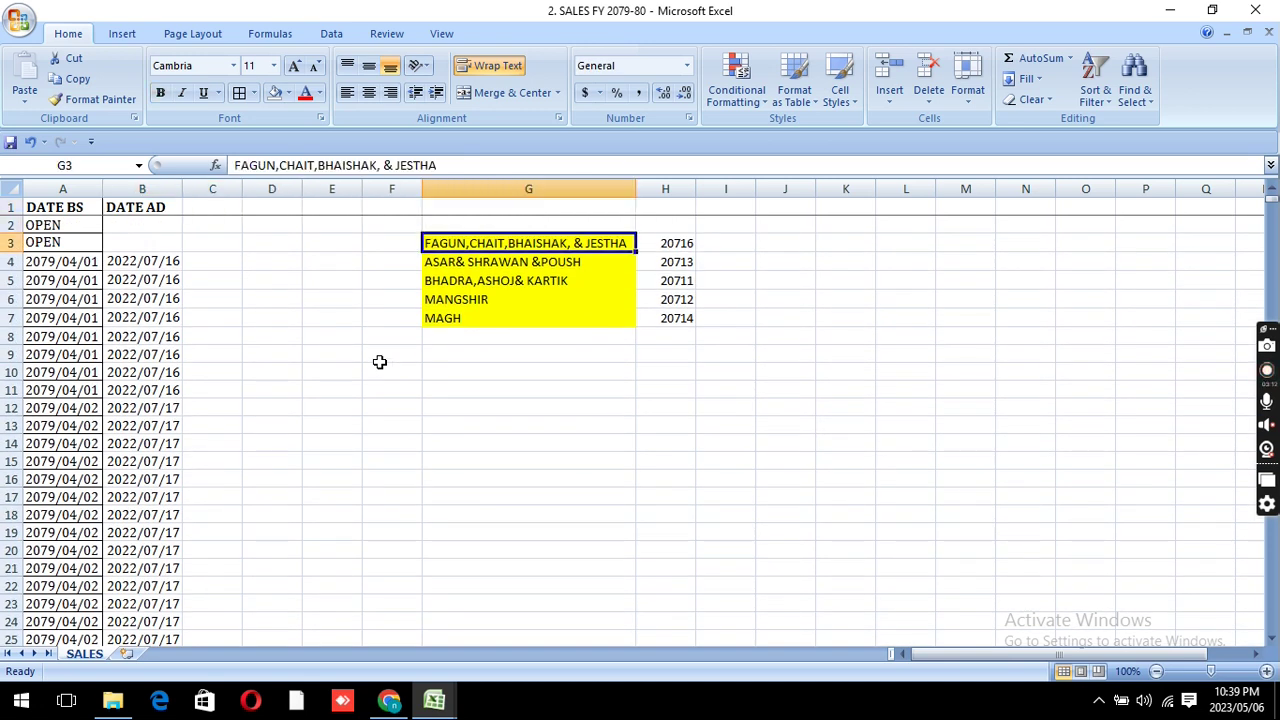
pyautogui.hotkey('shift', 'Right')
pyautogui.hotkey('shift', 'Down')
pyautogui.hotkey('shift', 'Down')
pyautogui.hotkey('shift', 'Down')
pyautogui.hotkey('shift', 'Down')
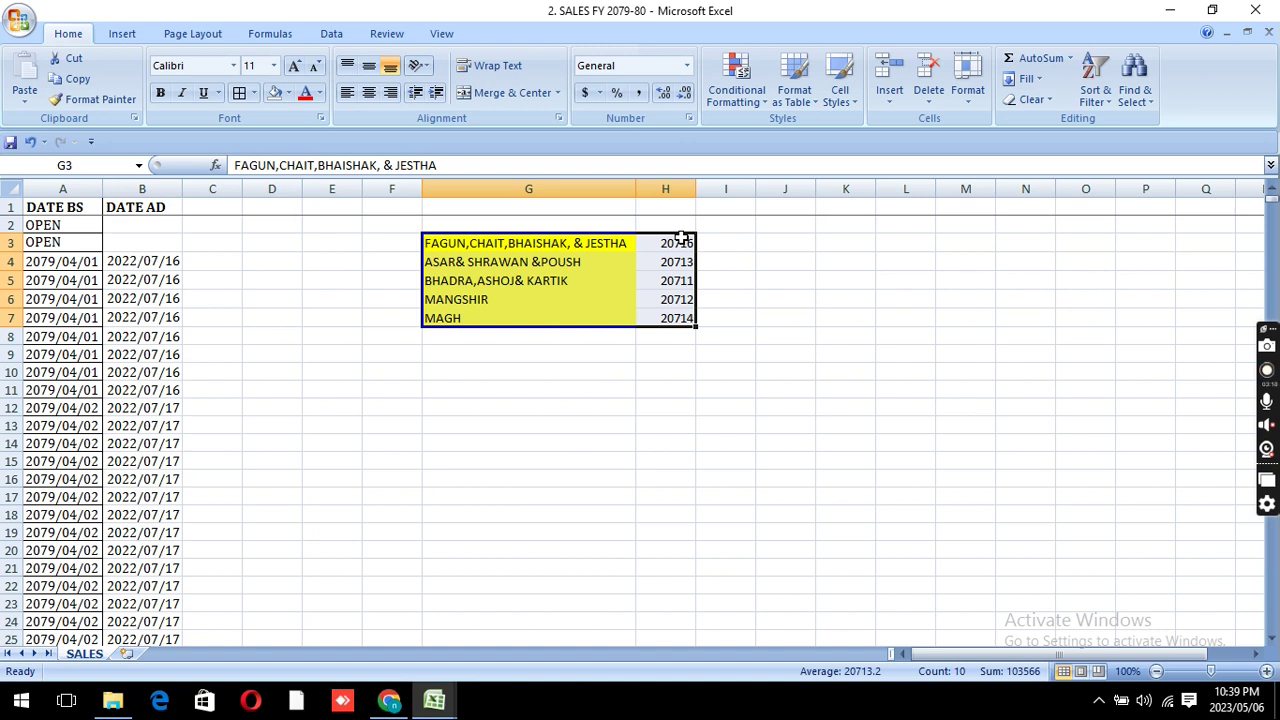
pyautogui.click(603, 245)
pyautogui.click(674, 243)
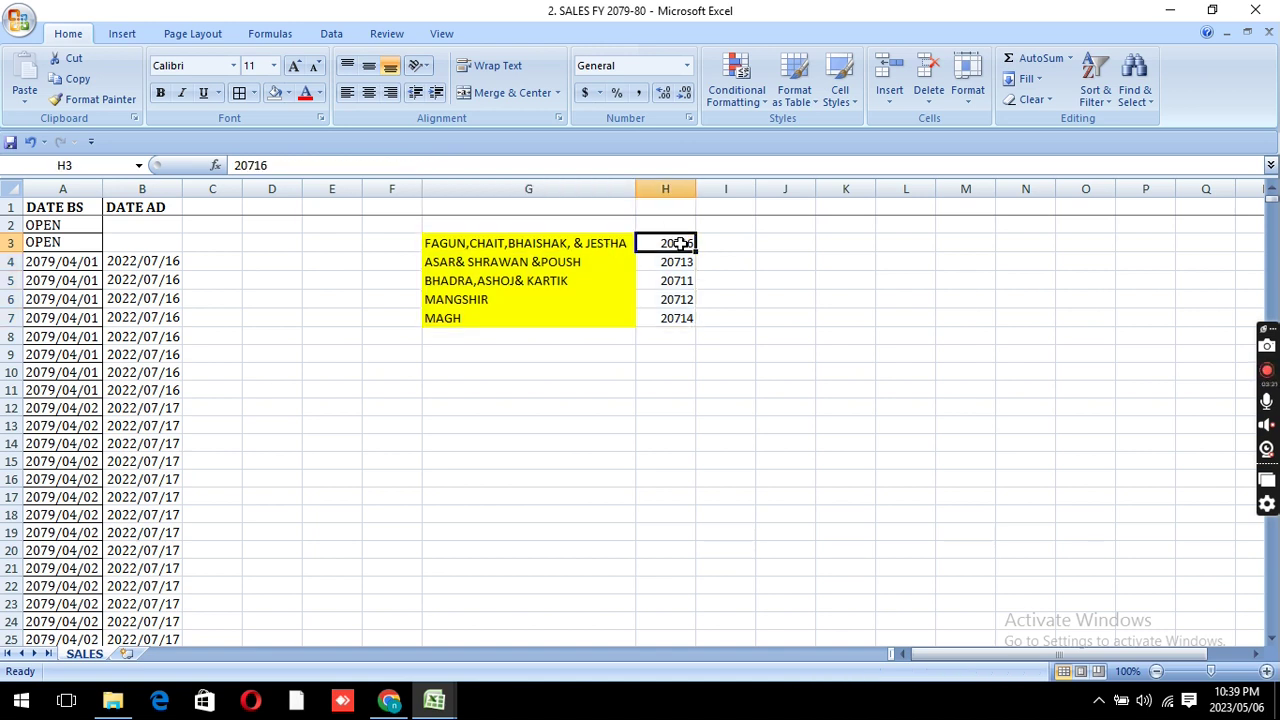
pyautogui.click(570, 260)
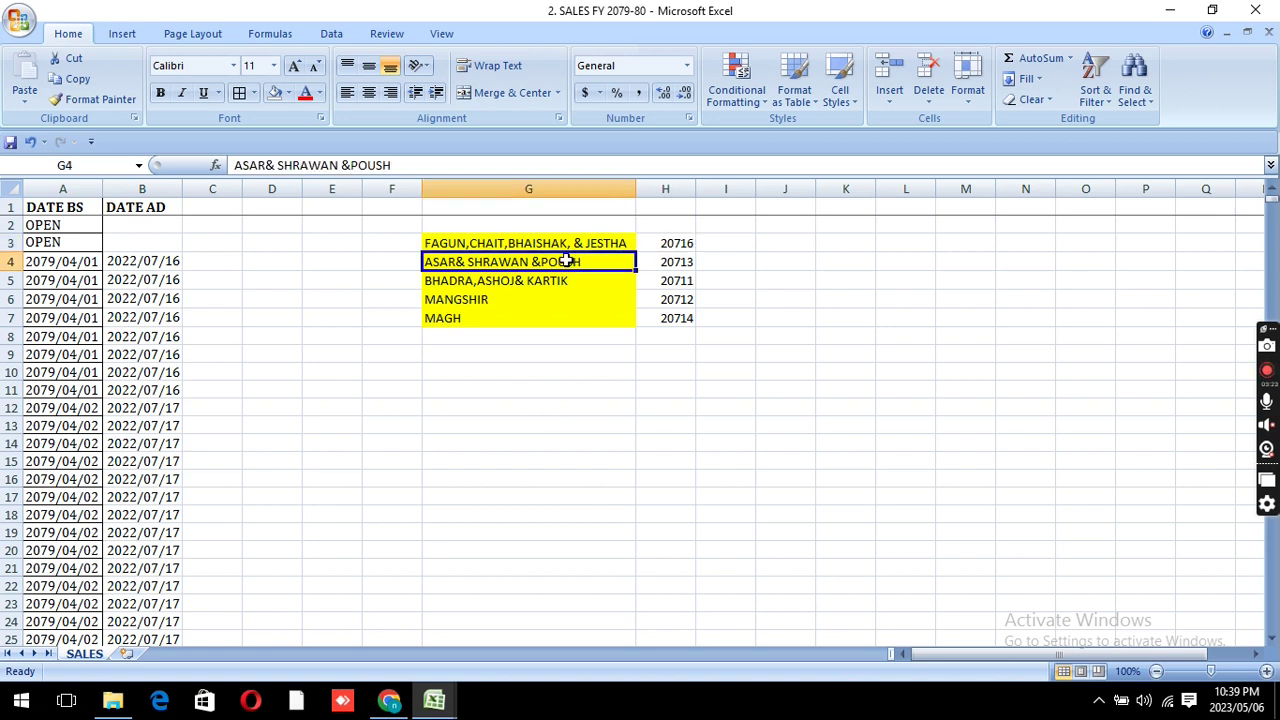
pyautogui.click(670, 261)
pyautogui.click(537, 281)
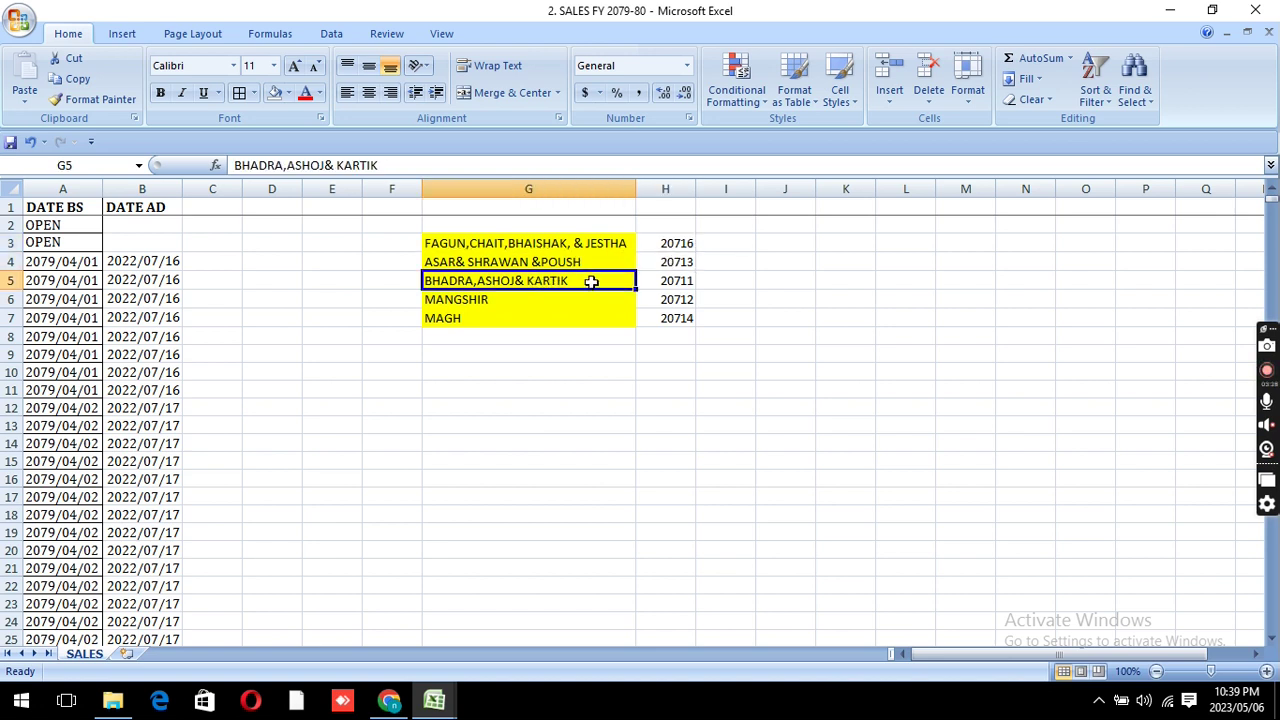
pyautogui.click(667, 281)
pyautogui.click(496, 304)
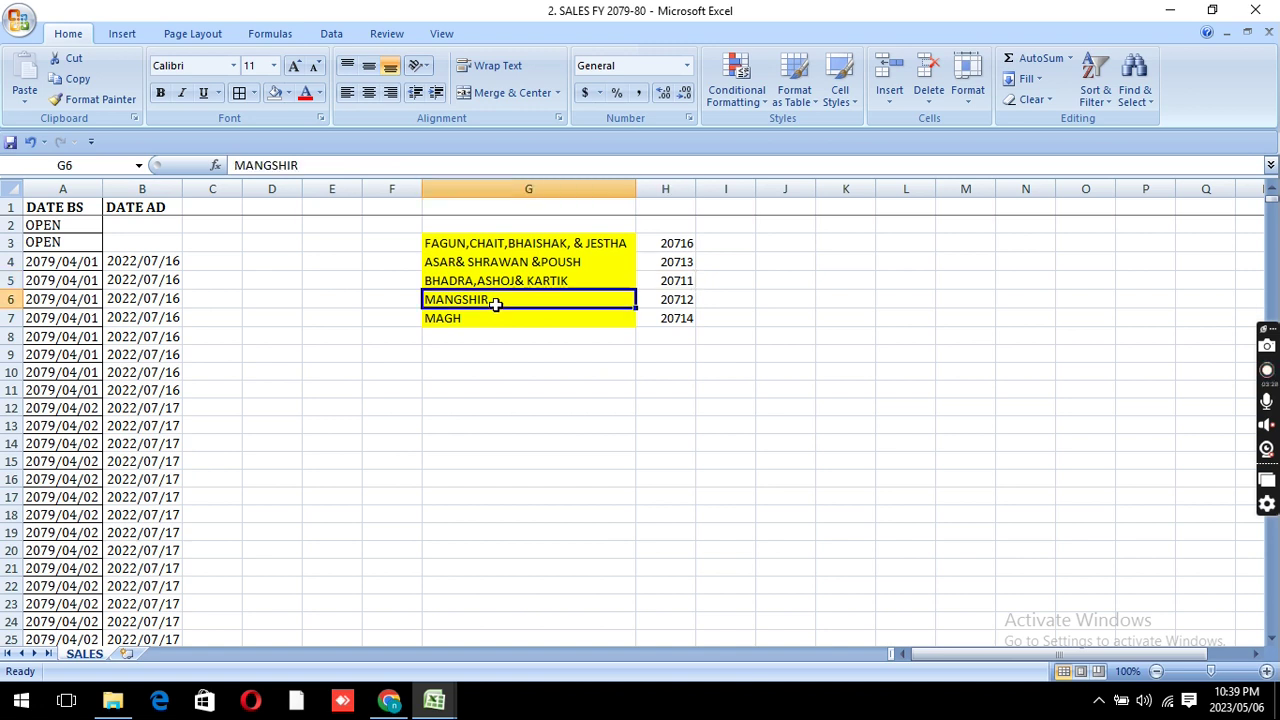
pyautogui.click(664, 296)
pyautogui.click(512, 332)
pyautogui.click(665, 318)
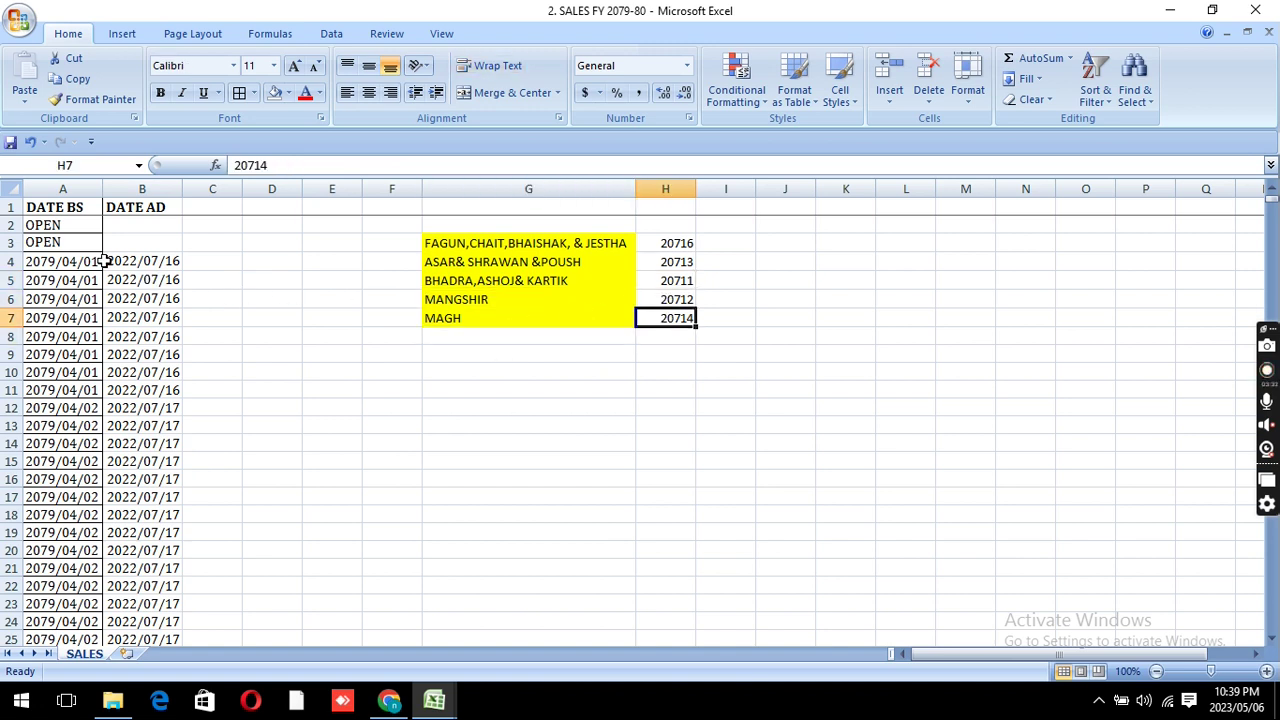
pyautogui.click(147, 260)
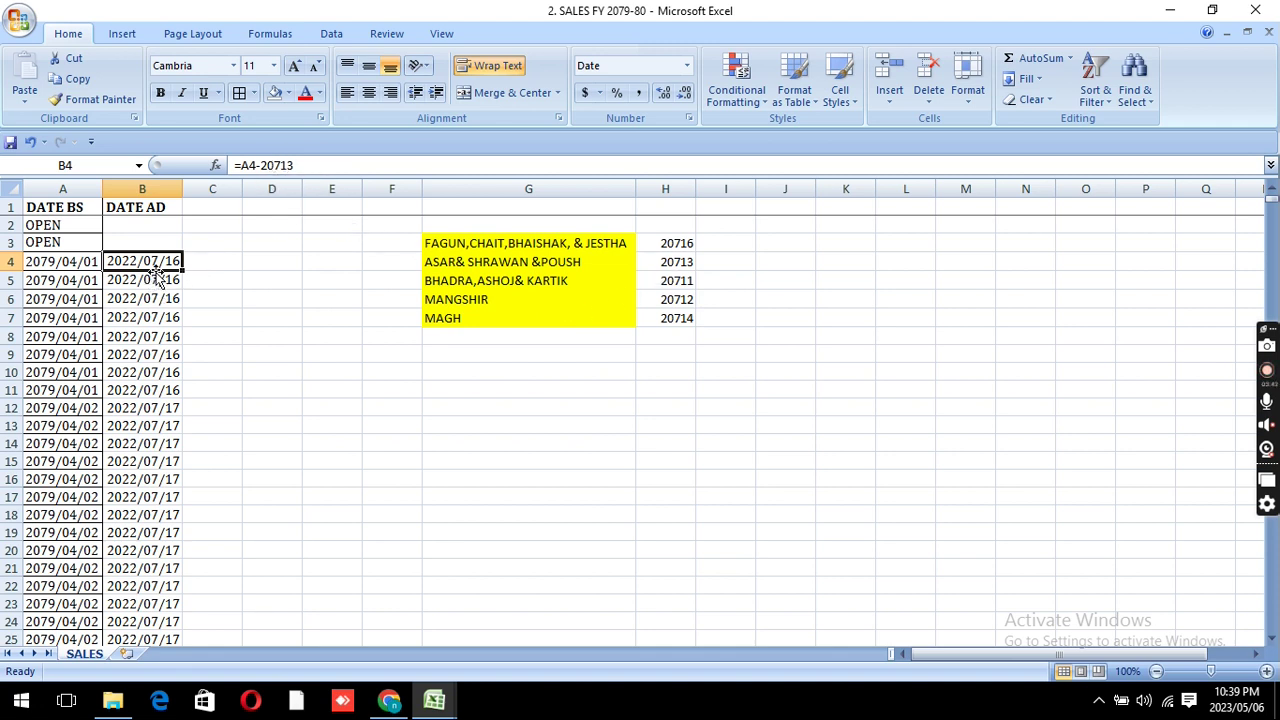
# Step: Enter the reverse check formula =B4+20713 in D4
pyautogui.press('Right')
pyautogui.press('Right')
pyautogui.press('Left')
pyautogui.press('Left')
pyautogui.press('Left')
pyautogui.press('Right')
pyautogui.press('Right')
pyautogui.press('Right')
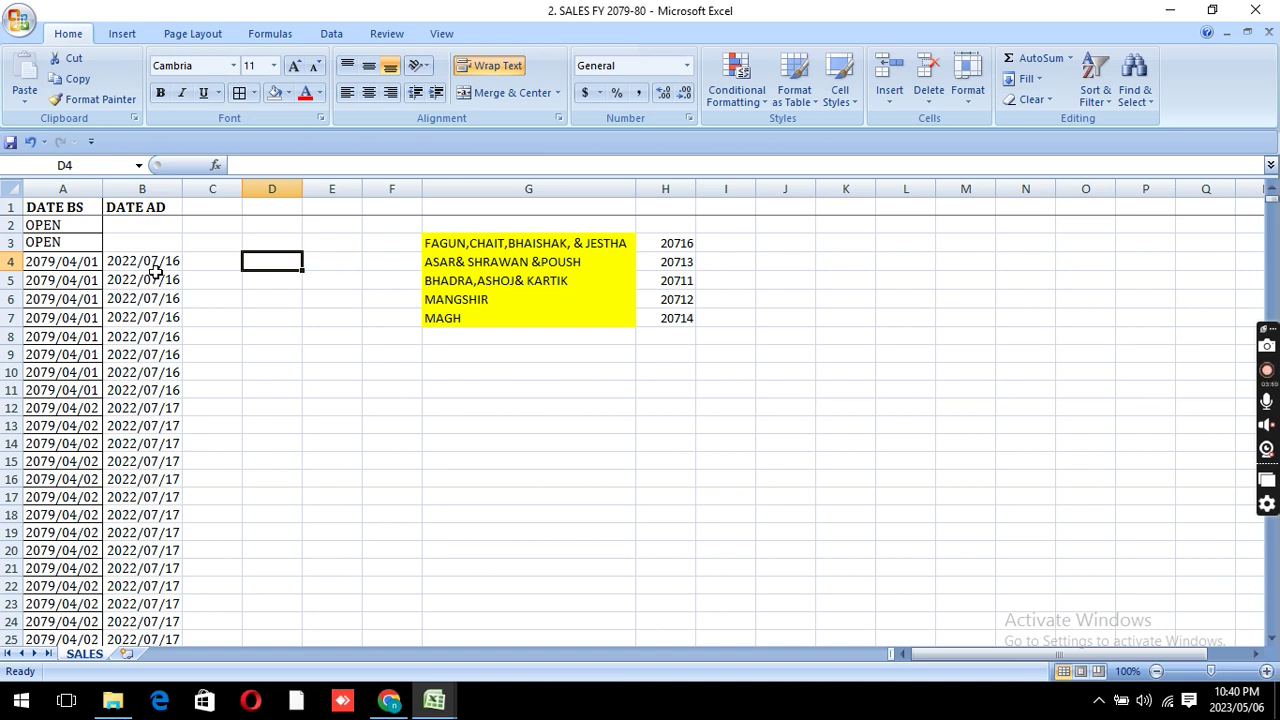
pyautogui.press('Left')
pyautogui.press('Left')
pyautogui.press('Right')
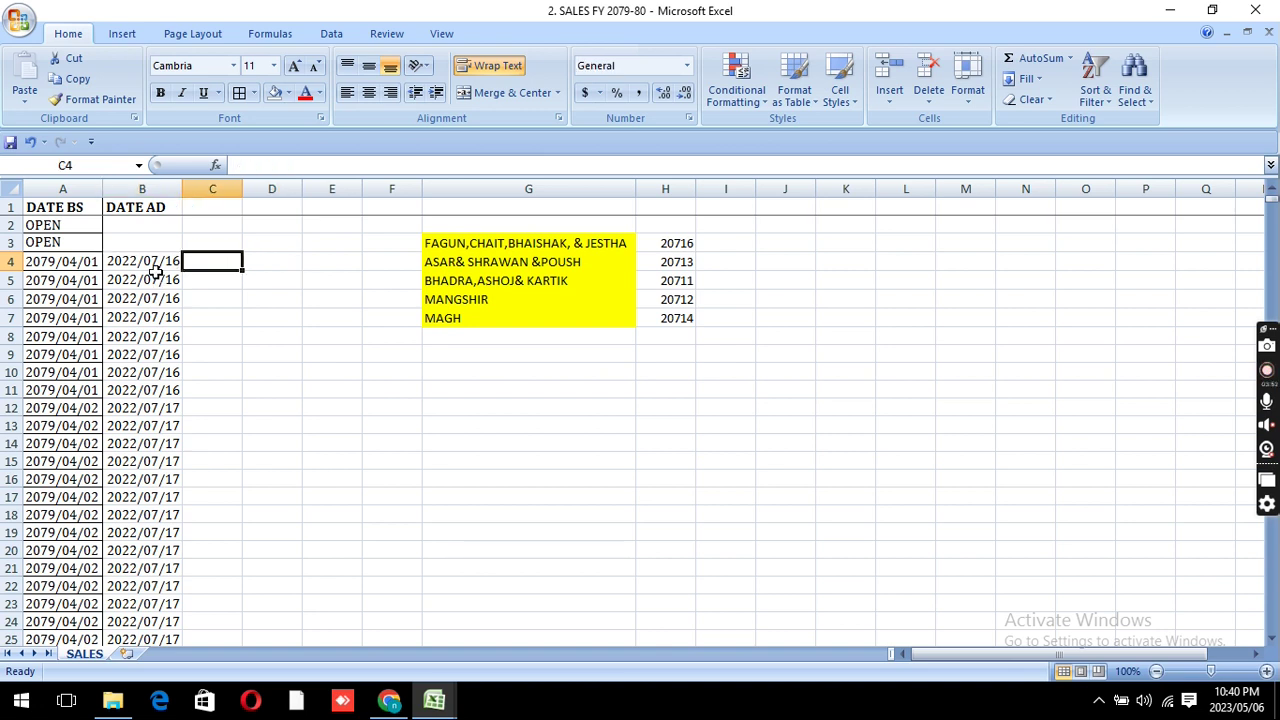
pyautogui.press('Right')
pyautogui.write('=')
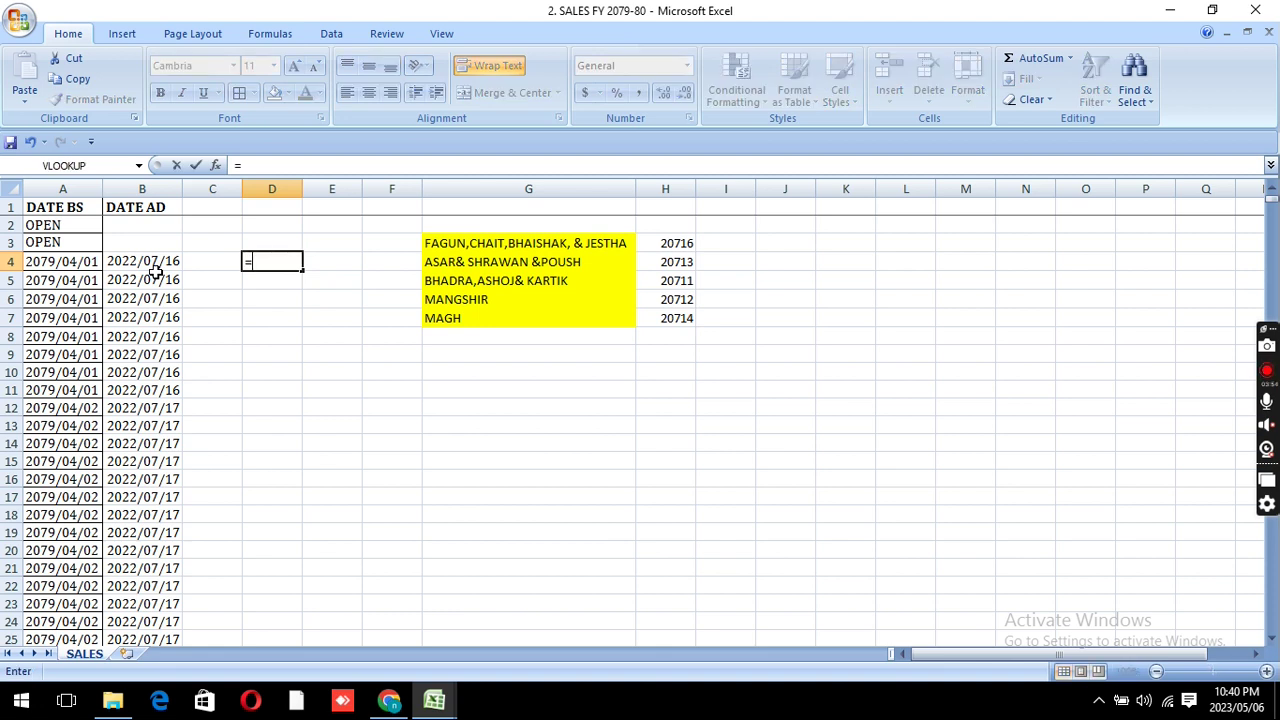
pyautogui.press('Left')
pyautogui.press('Left')
pyautogui.write('+20713')
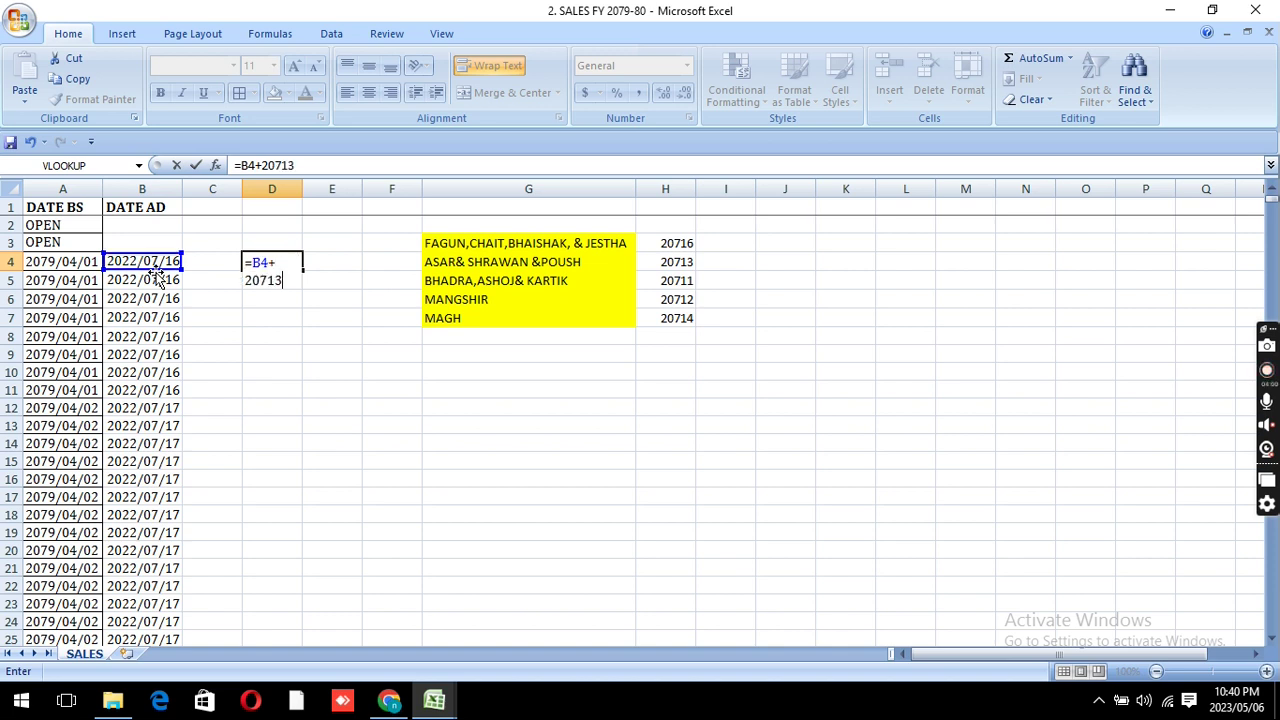
pyautogui.press('Return')
# Step: Fill the check formula down D4:D18, returning 2079/04/01 and 2079/04/02
pyautogui.press('Up')
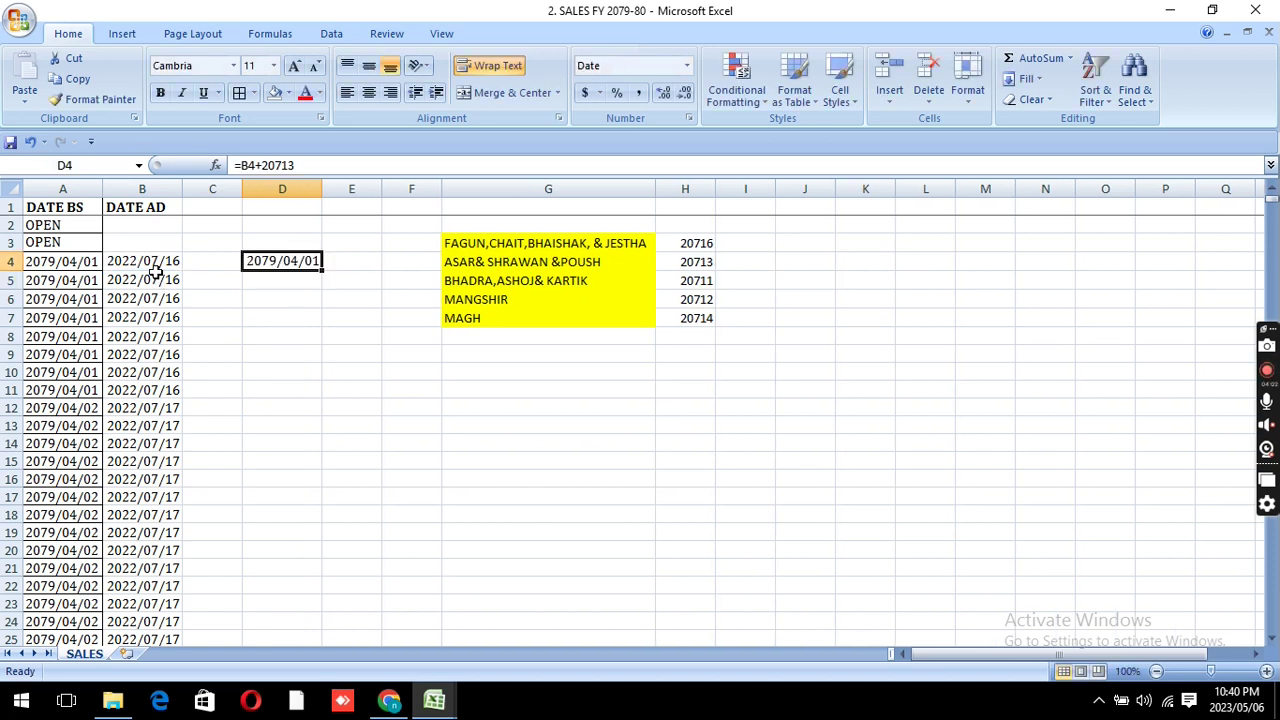
pyautogui.hotkey('shift', 'Down')
pyautogui.hotkey('shift', 'Down')
pyautogui.hotkey('shift', 'Down')
pyautogui.hotkey('shift', 'Down')
pyautogui.hotkey('shift', 'Down')
pyautogui.hotkey('shift', 'Down')
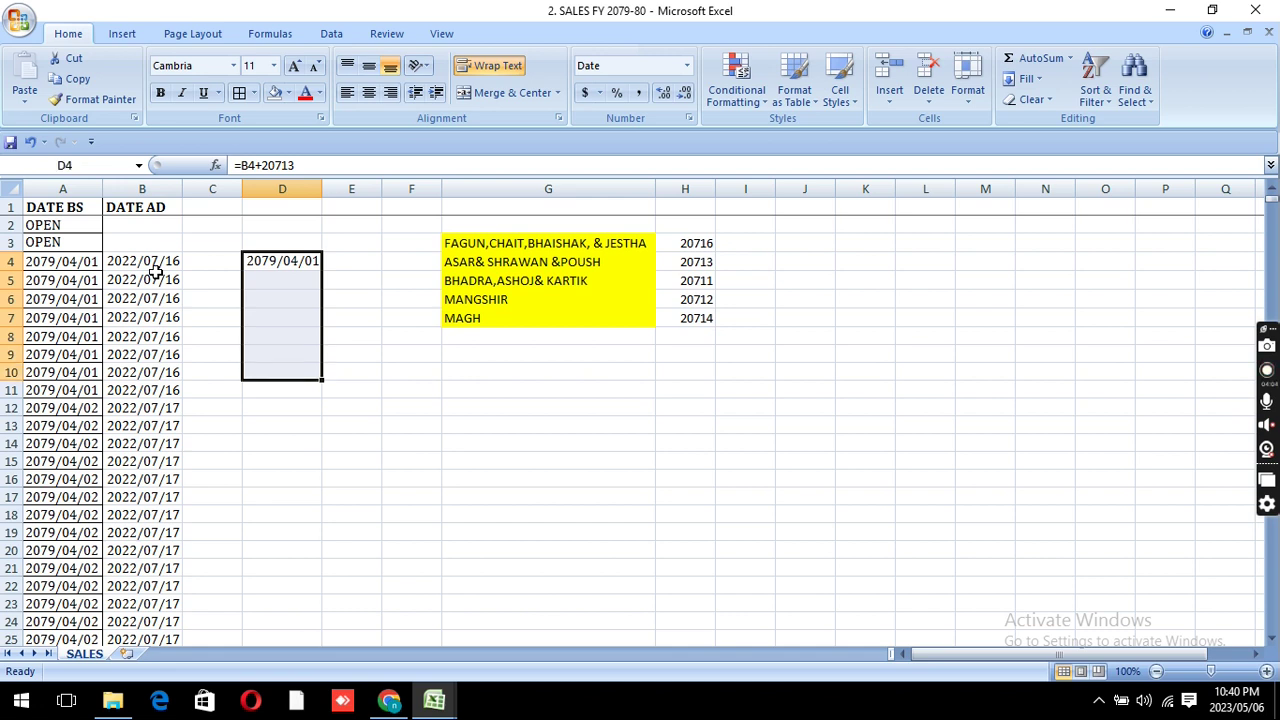
pyautogui.hotkey('ctrl', 'd')
pyautogui.hotkey('shift', 'Down')
pyautogui.hotkey('shift', 'Down')
pyautogui.hotkey('shift', 'Down')
pyautogui.hotkey('ctrl', 'd')
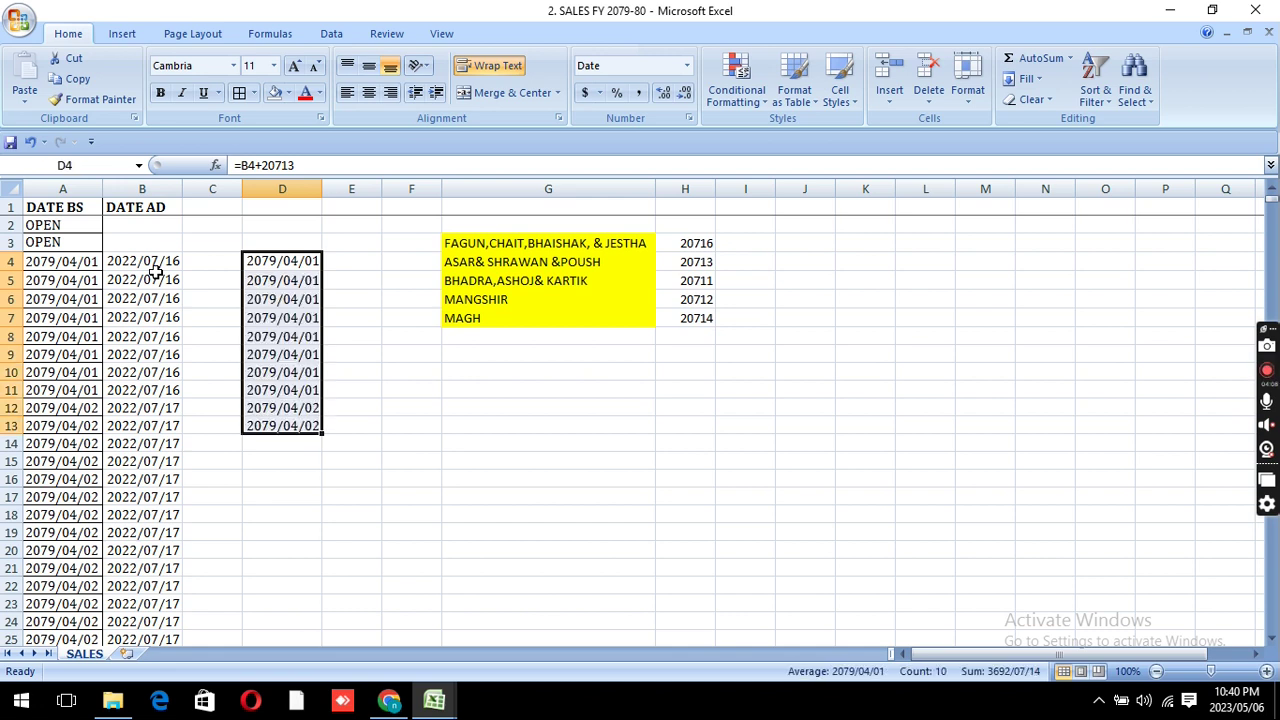
pyautogui.hotkey('shift', 'Down')
pyautogui.hotkey('shift', 'Down')
pyautogui.hotkey('shift', 'Down')
pyautogui.hotkey('shift', 'Down')
pyautogui.hotkey('shift', 'Down')
pyautogui.hotkey('ctrl', 'd')
pyautogui.press('Left')
pyautogui.press('Left')
pyautogui.press('Left')
pyautogui.press('Right')
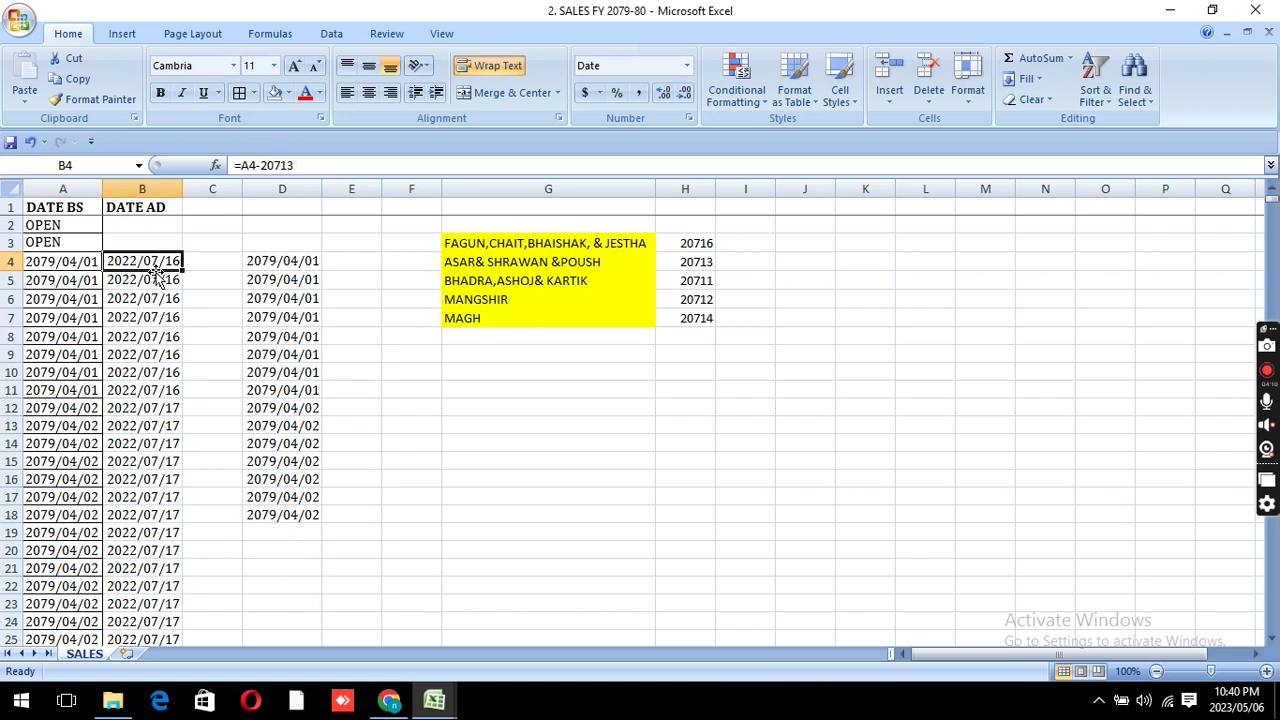
pyautogui.press('Left')
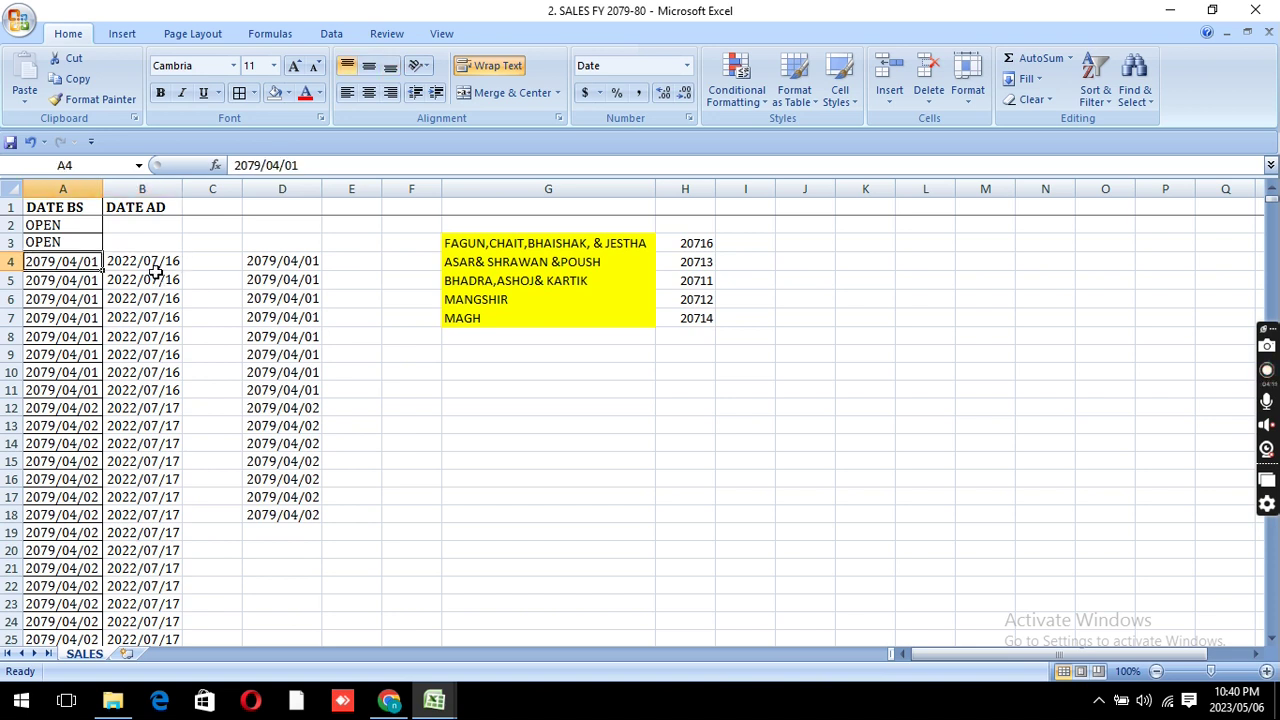
pyautogui.press('Right')
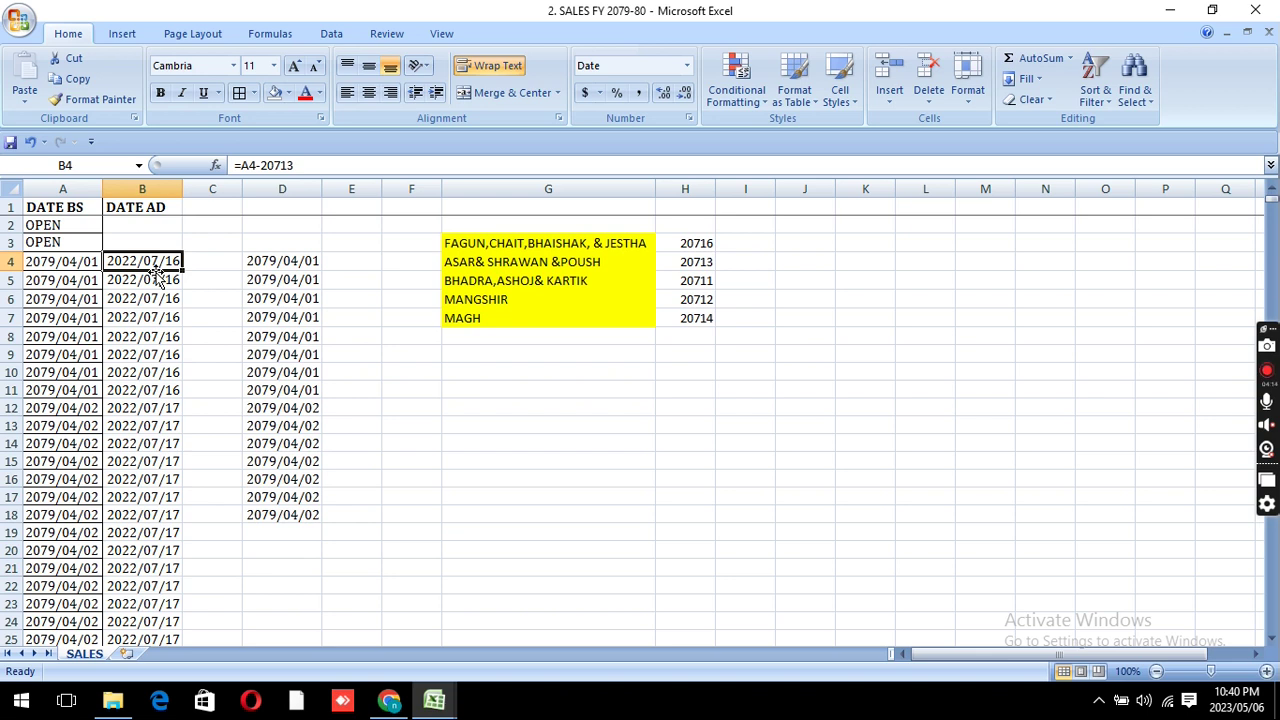
pyautogui.press('Right')
pyautogui.press('Right')
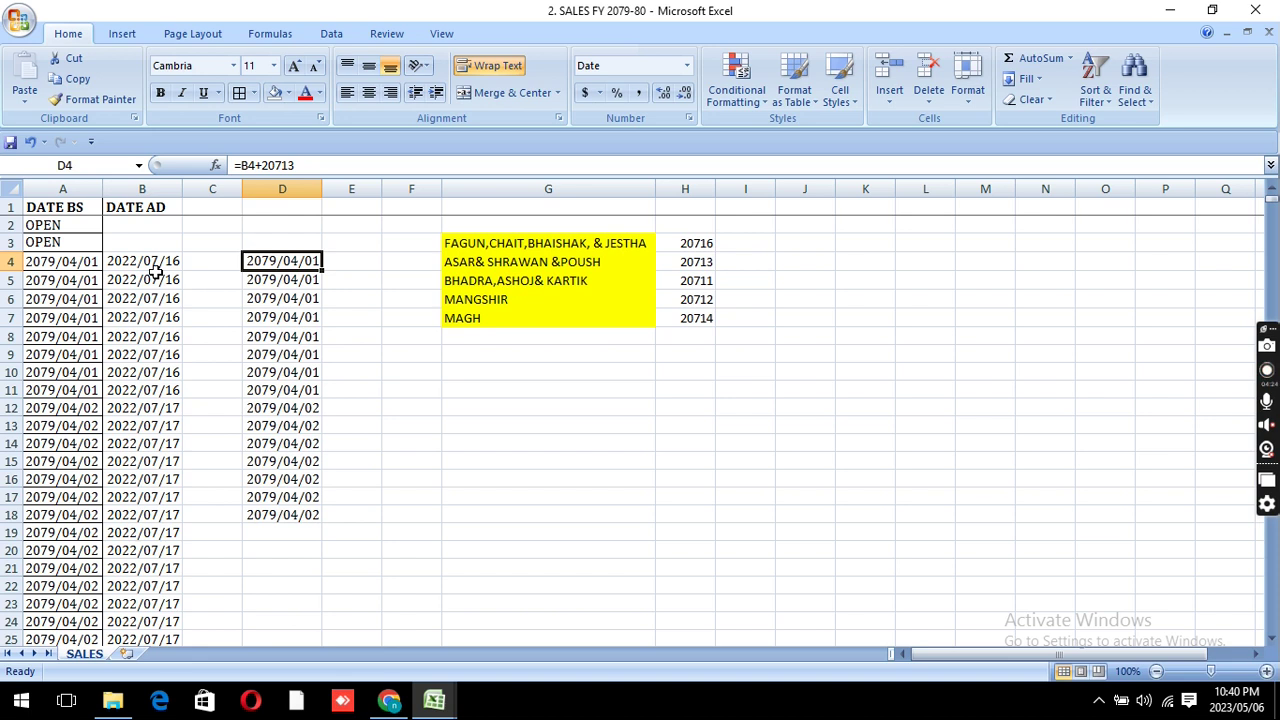
pyautogui.hotkey('shift', 'Down')
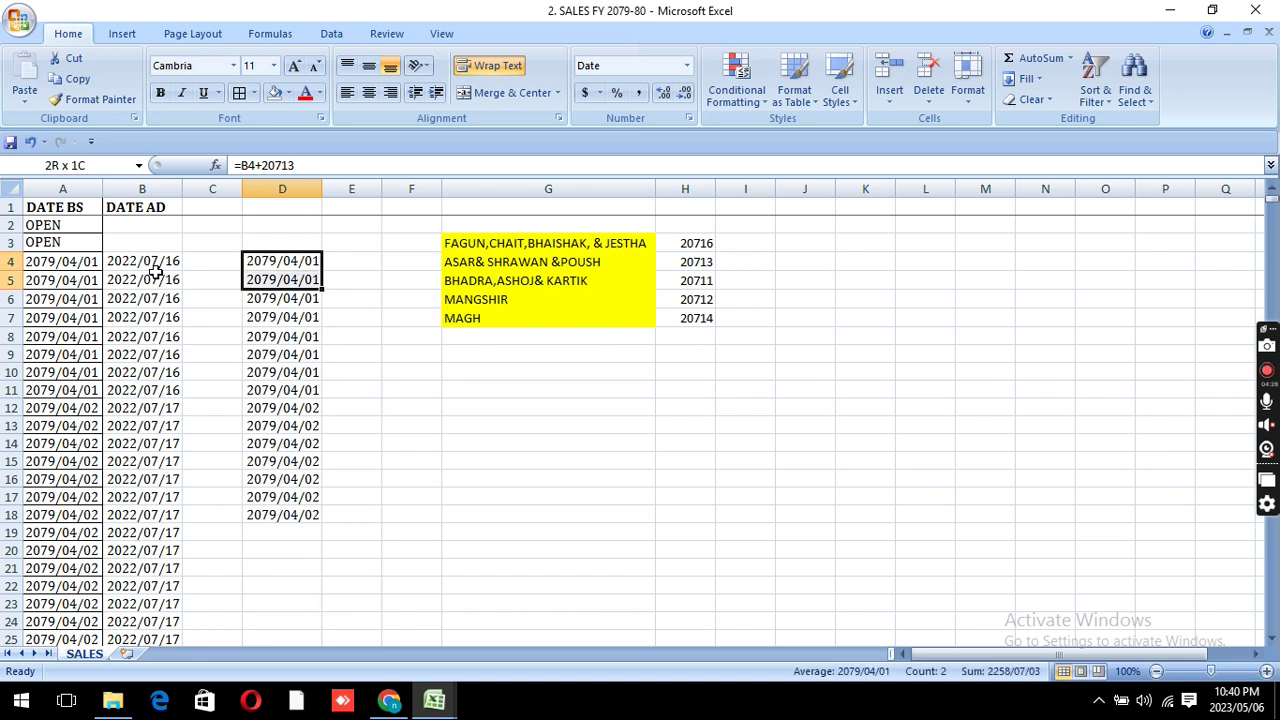
pyautogui.hotkey('shift', 'Down')
pyautogui.hotkey('shift', 'Down')
pyautogui.hotkey('shift', 'Down')
pyautogui.hotkey('shift', 'Down')
pyautogui.hotkey('shift', 'Down')
pyautogui.hotkey('shift', 'Down')
pyautogui.hotkey('shift', 'Down')
pyautogui.hotkey('shift', 'Down')
pyautogui.hotkey('shift', 'Down')
pyautogui.hotkey('shift', 'Down')
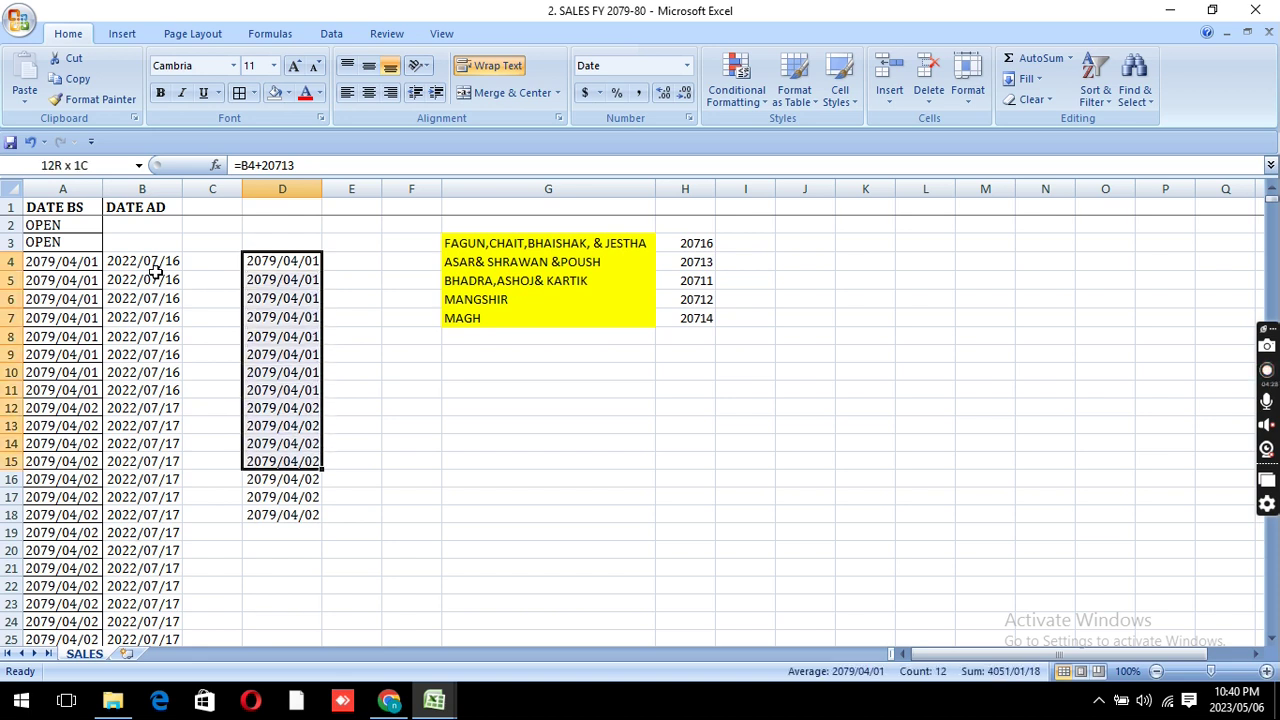
pyautogui.hotkey('shift', 'Down')
pyautogui.hotkey('shift', 'Down')
pyautogui.press('Left')
pyautogui.press('Left')
pyautogui.press('Left')
pyautogui.press('Right')
pyautogui.press('Right')
pyautogui.press('Right')
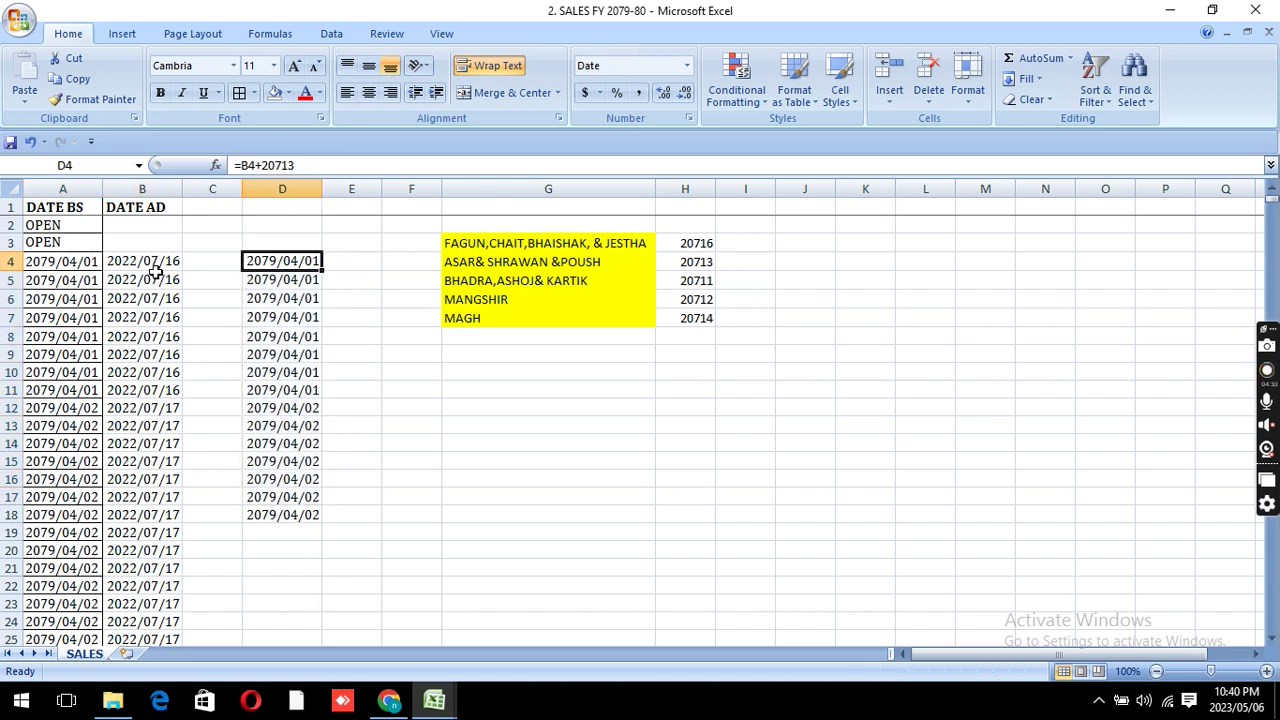